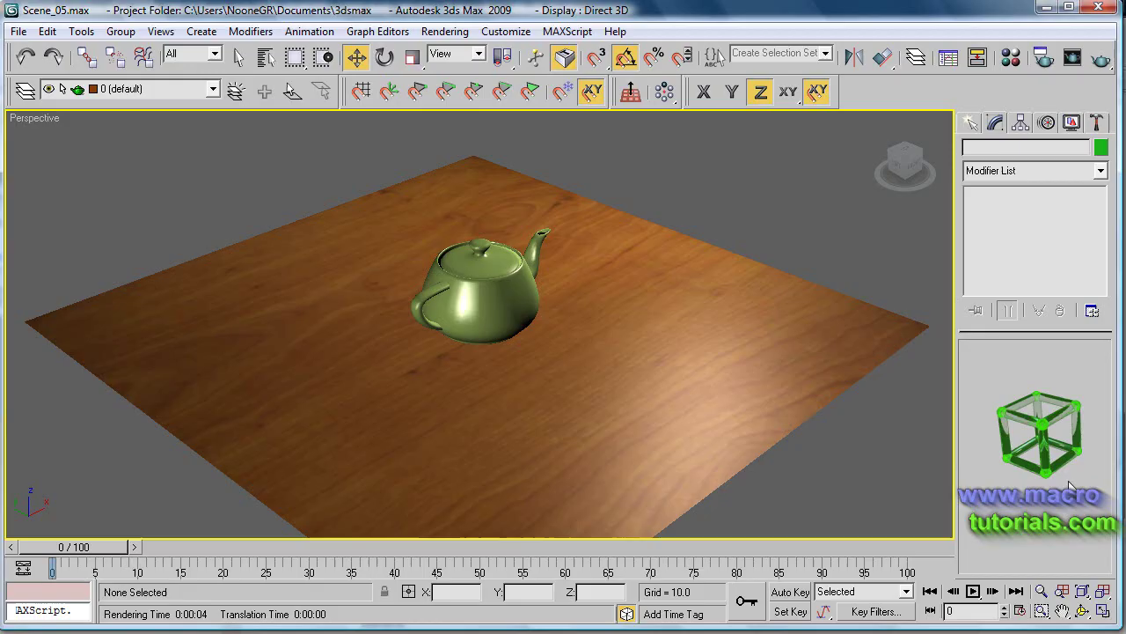
# Switch the viewports to a two-pane vertical layout showing Front and Perspective
pyautogui.rightClick(1104, 609)
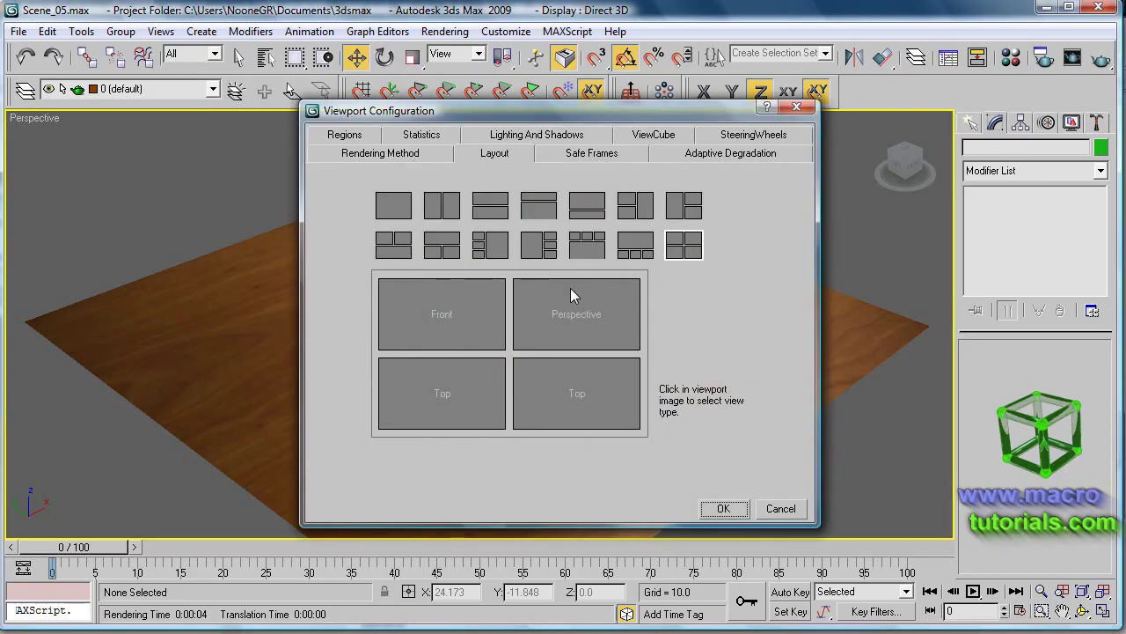
pyautogui.click(450, 211)
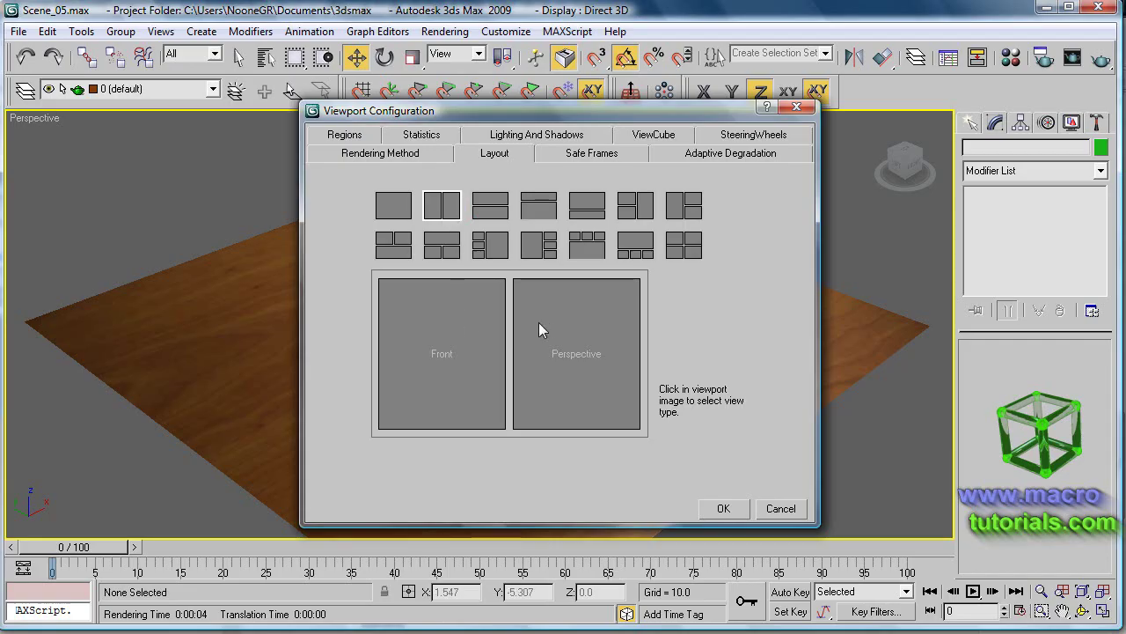
pyautogui.click(721, 507)
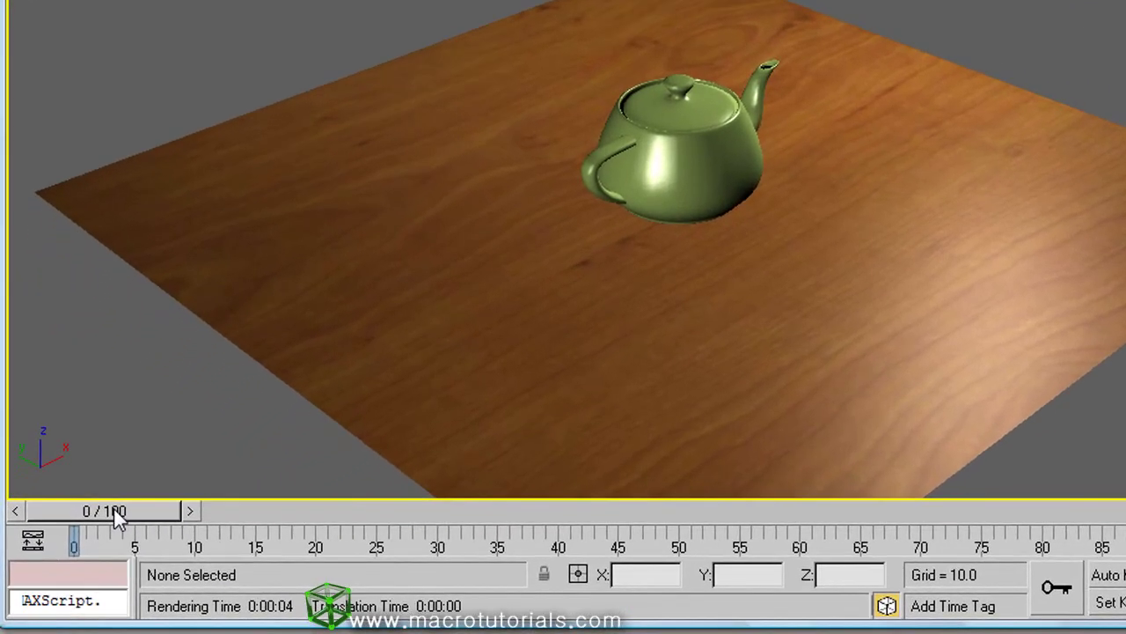
# Scrub the timeline back and forth from frame 18, then turn on Auto Key
pyautogui.moveTo(90, 528); pyautogui.dragTo(285, 537)
pyautogui.moveTo(349, 519); pyautogui.dragTo(81, 506)
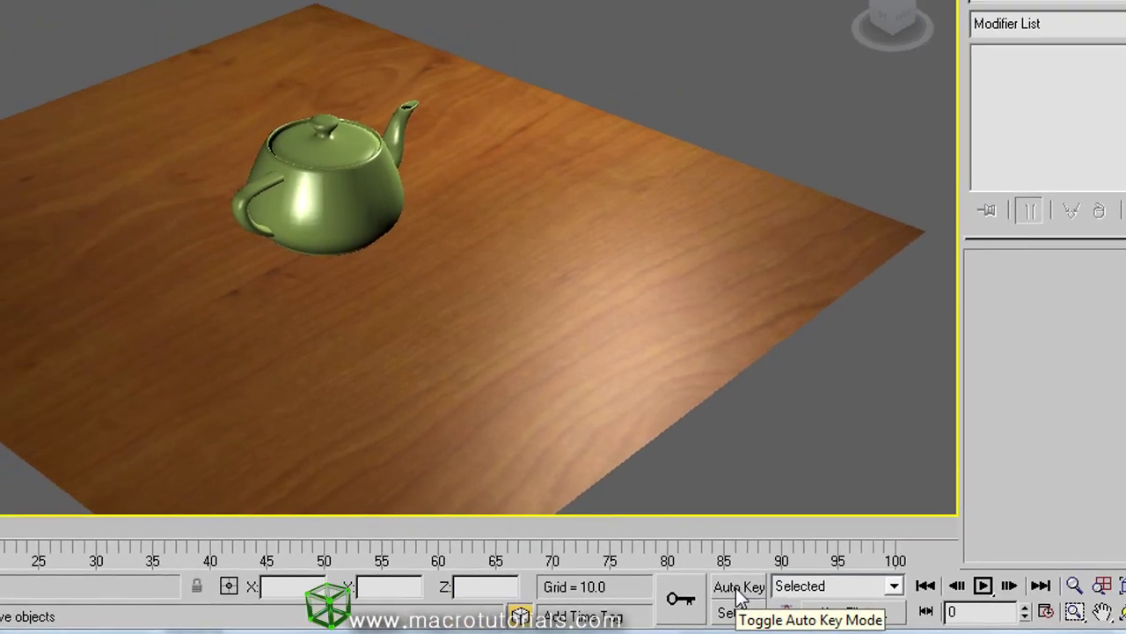
pyautogui.click(739, 588)
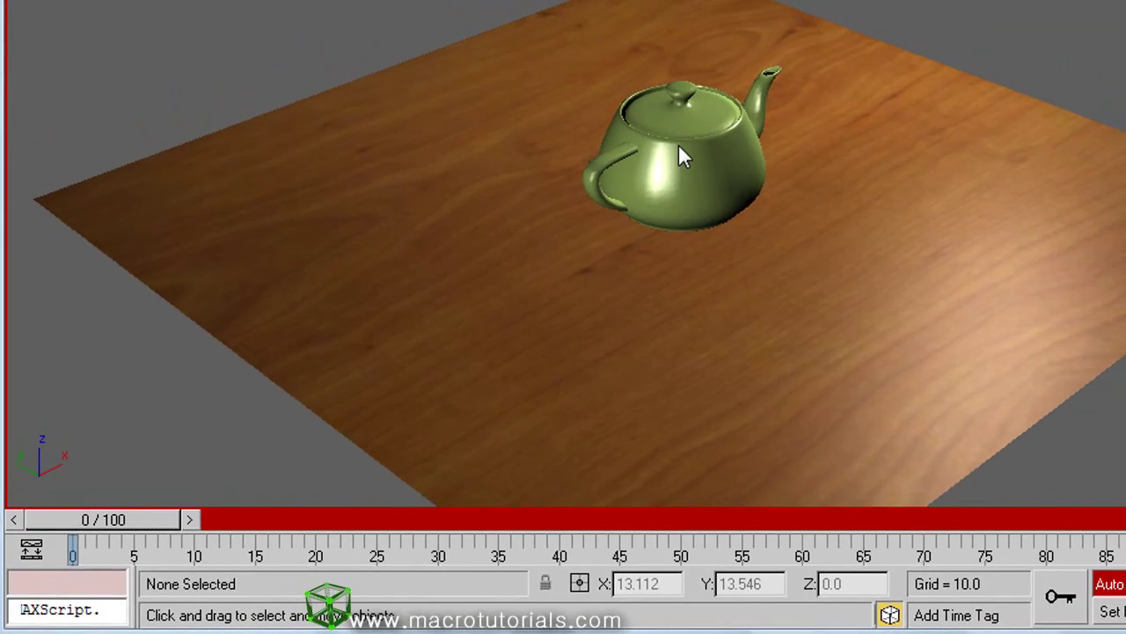
# Key the teapot at the back right at frame 0 and the front left at frame 30
pyautogui.click(679, 148)
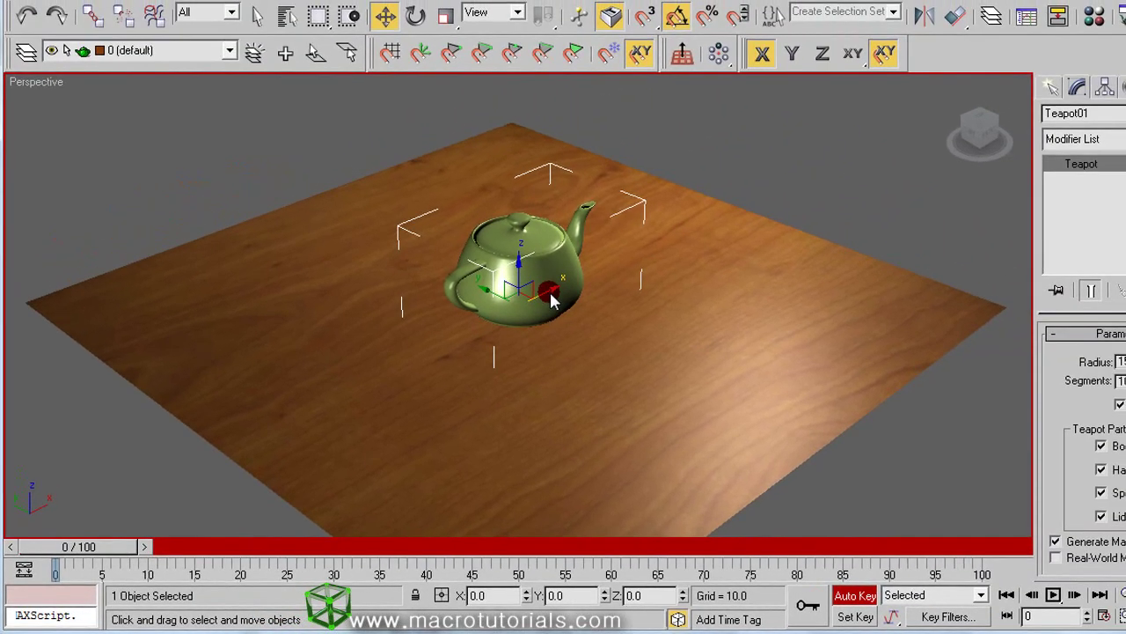
pyautogui.moveTo(550, 299); pyautogui.dragTo(729, 207)
pyautogui.moveTo(76, 545); pyautogui.dragTo(338, 538)
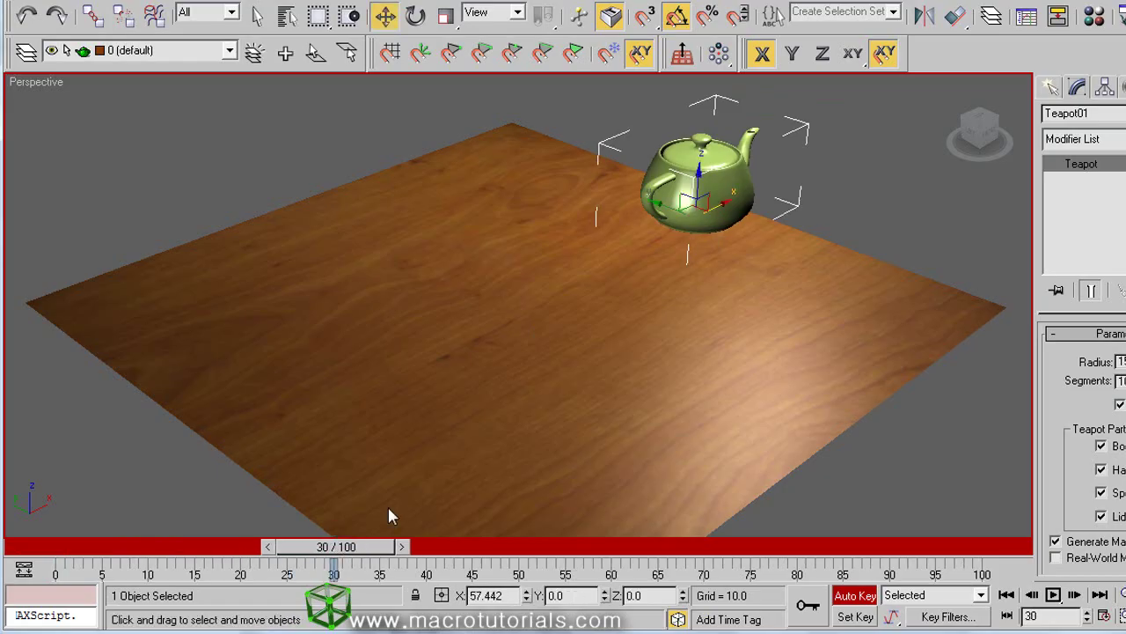
pyautogui.moveTo(725, 207); pyautogui.dragTo(293, 440)
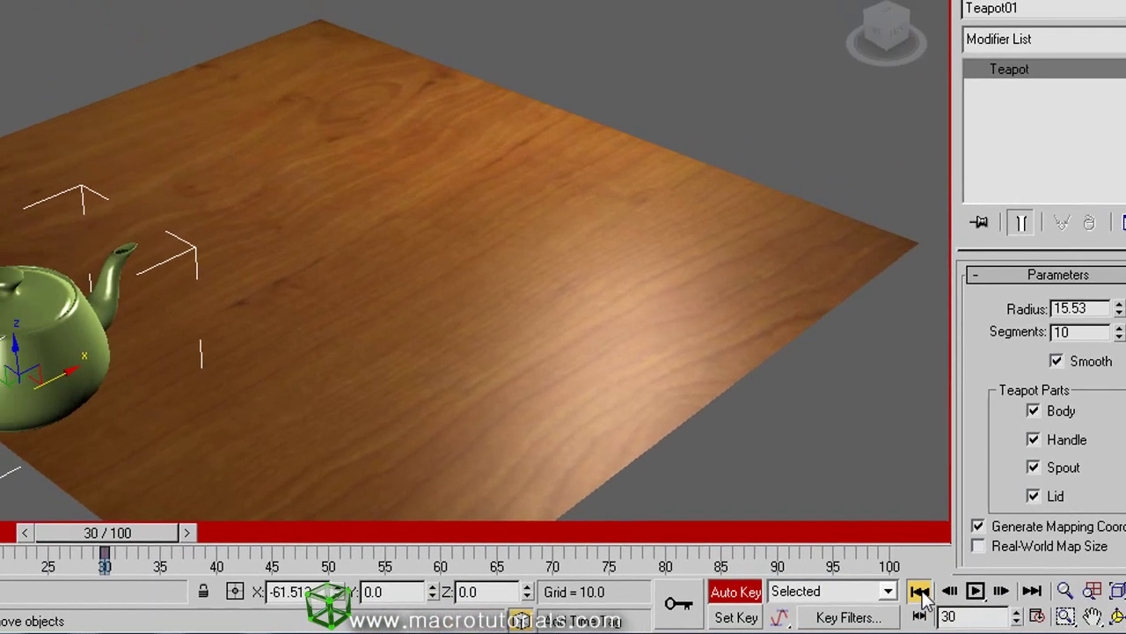
# Rewind to frame 0 and play the teapot's sliding animation
pyautogui.click(841, 585)
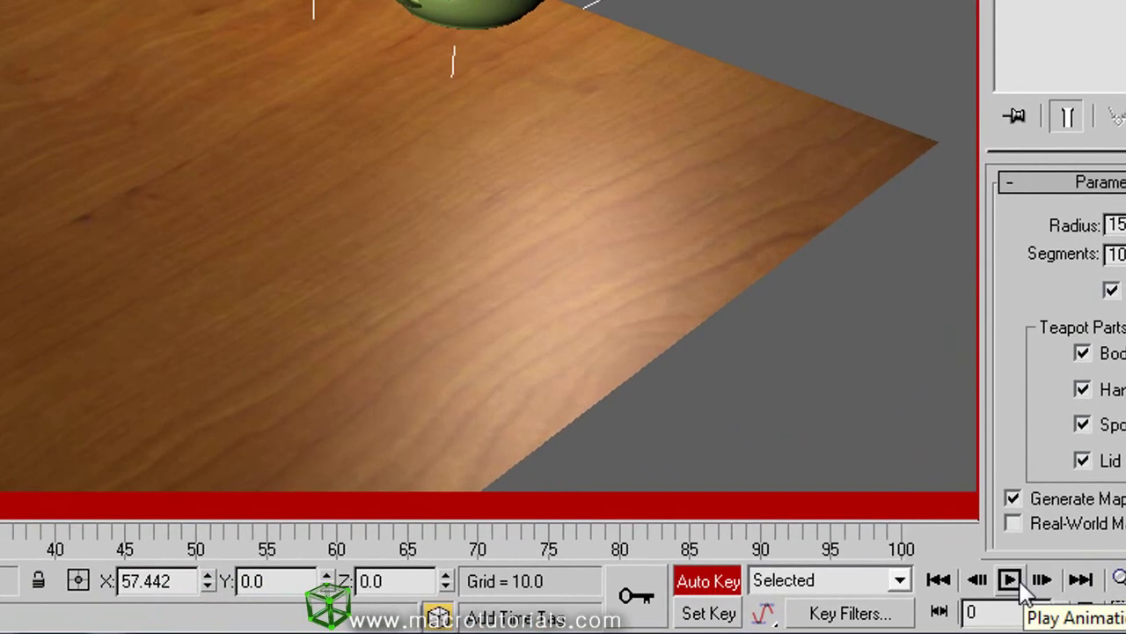
pyautogui.click(1021, 589)
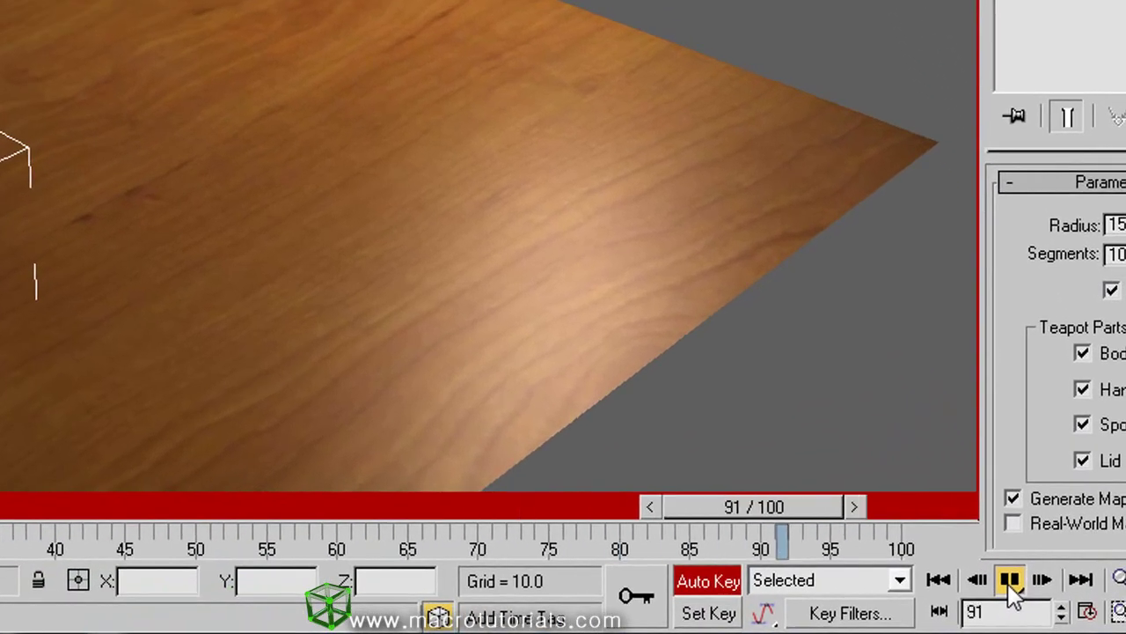
# Stop playback and scrub the timeline to preview the teapot's motion
pyautogui.click(1010, 582)
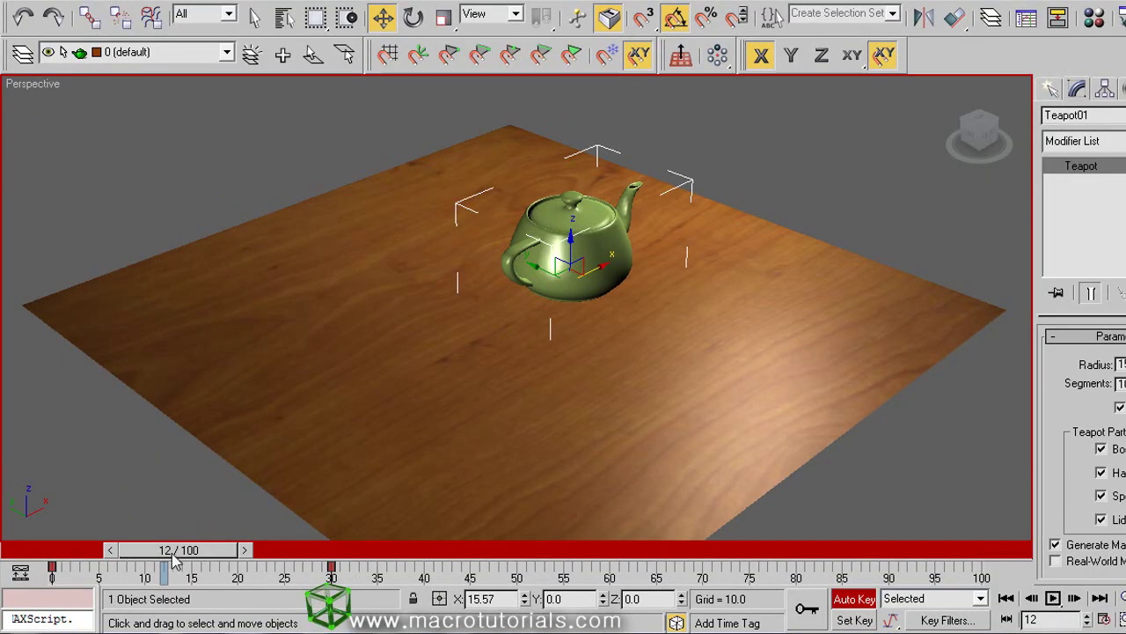
pyautogui.moveTo(172, 555); pyautogui.dragTo(232, 563)
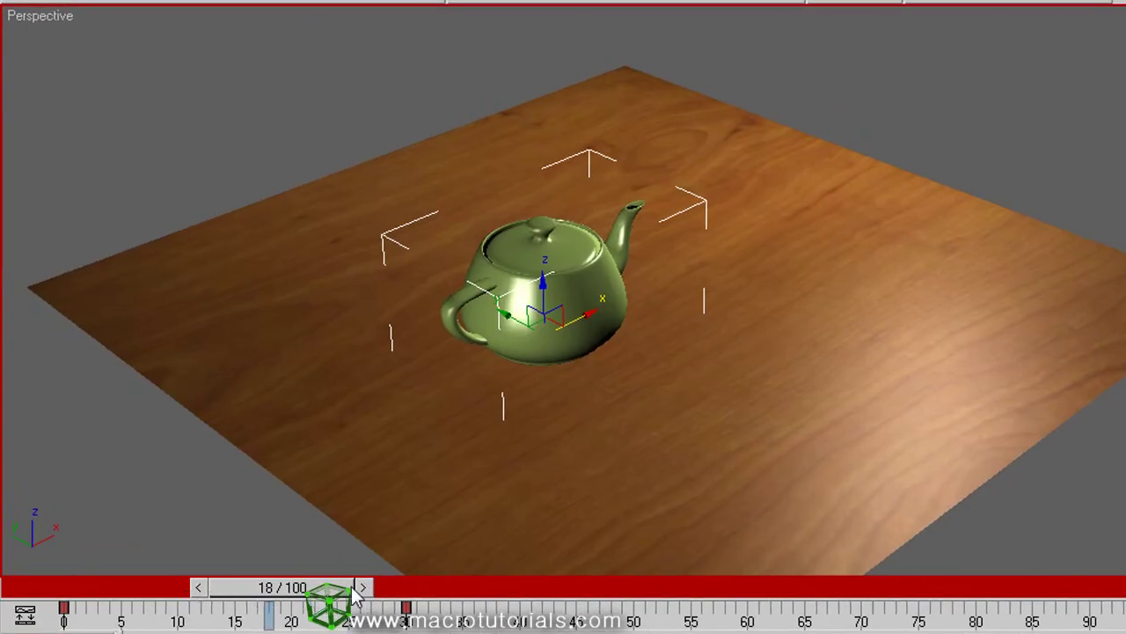
pyautogui.moveTo(355, 594); pyautogui.dragTo(389, 595)
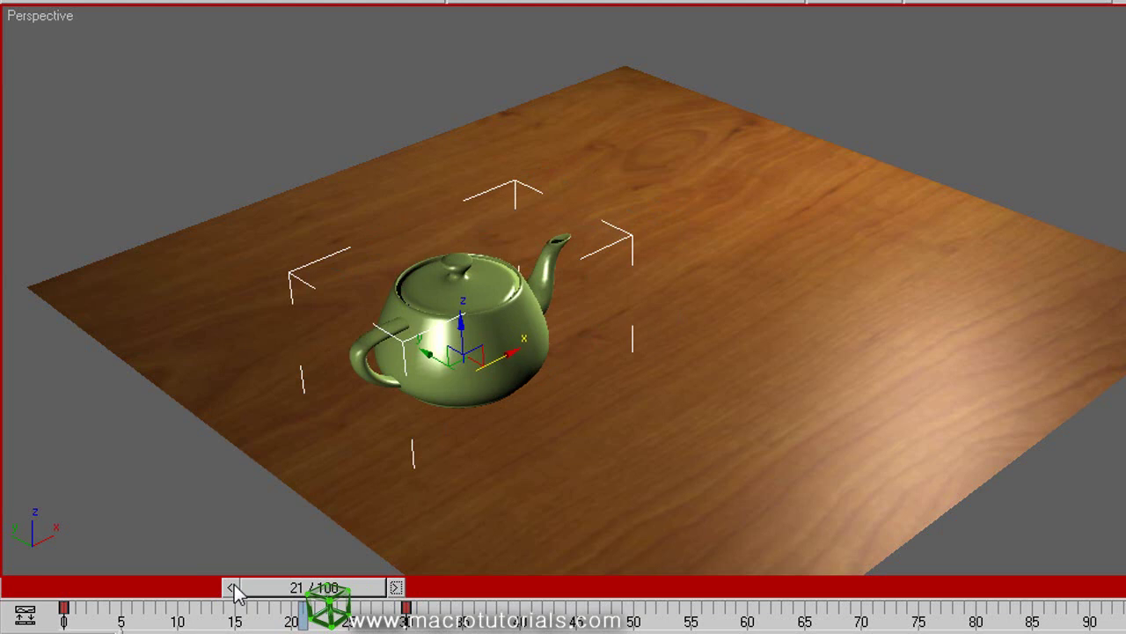
pyautogui.moveTo(236, 594); pyautogui.dragTo(192, 590)
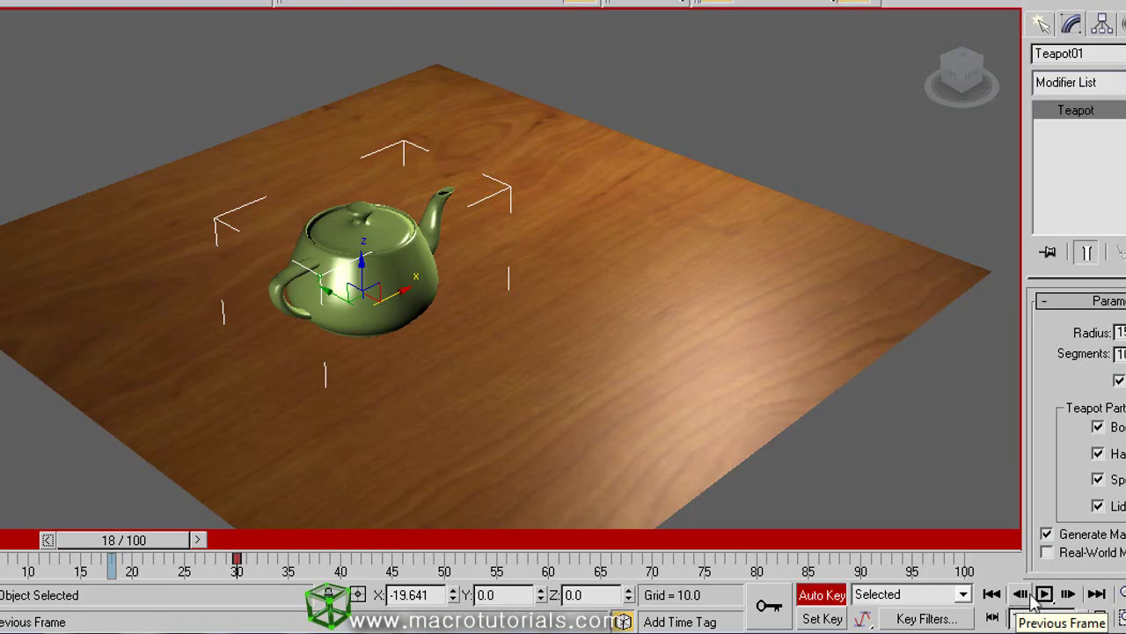
# Step forward three frames and back three, settling on frame 18
pyautogui.click(1067, 595)
pyautogui.click(1067, 595)
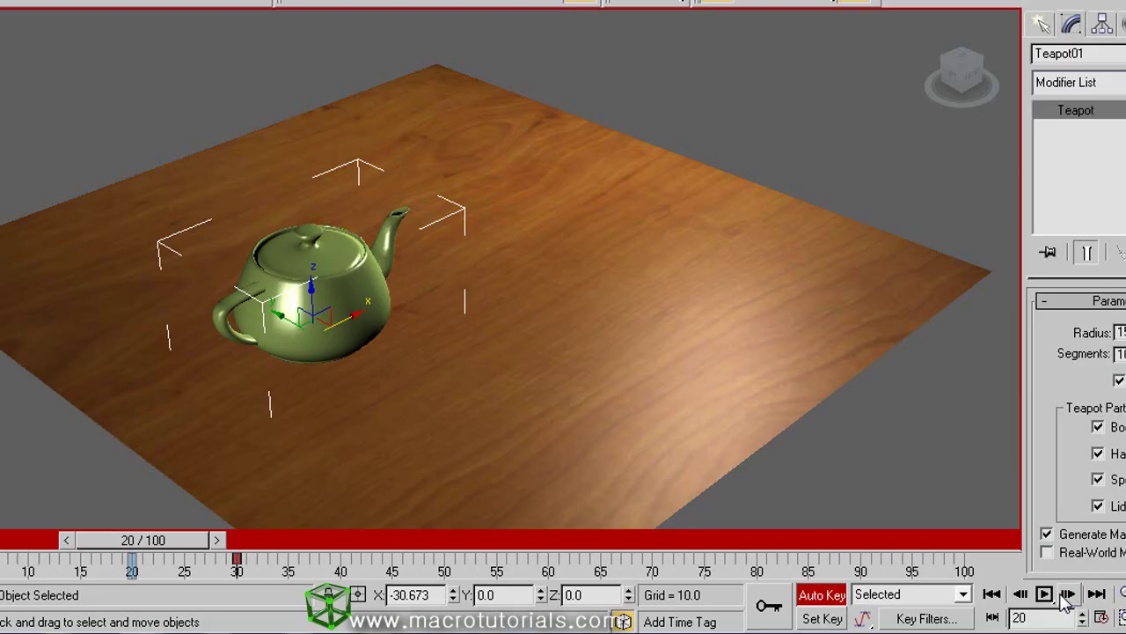
pyautogui.click(1068, 595)
pyautogui.click(1021, 595)
pyautogui.click(1023, 598)
pyautogui.click(1024, 597)
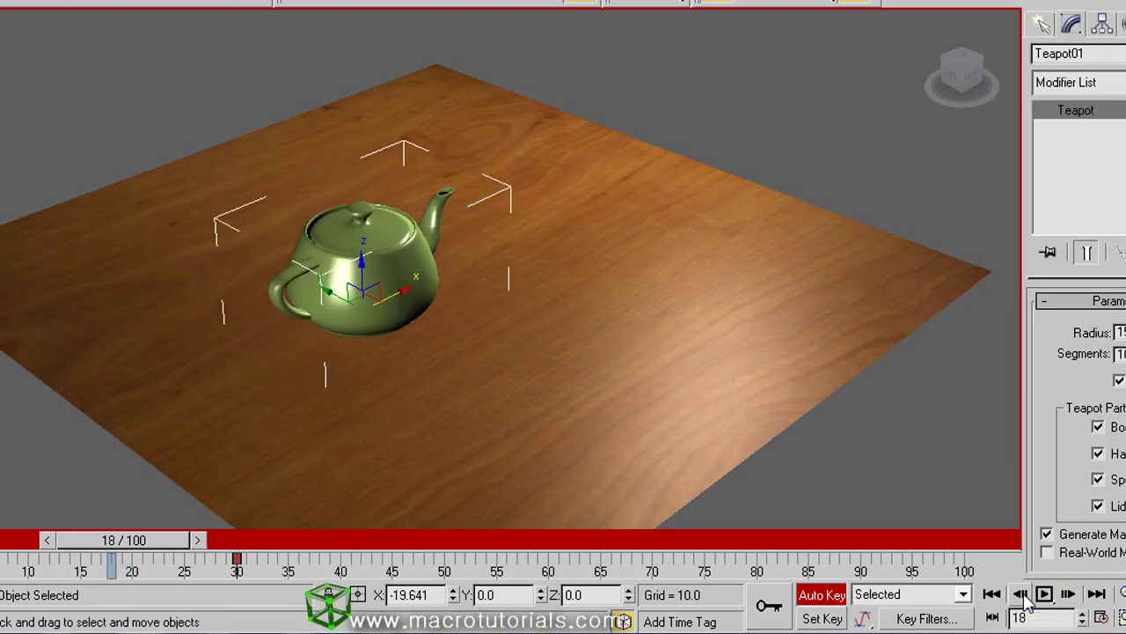
# Turn on key-mode stepping and jump between the teapot's keyframes, ending at frame 30
pyautogui.click(1097, 594)
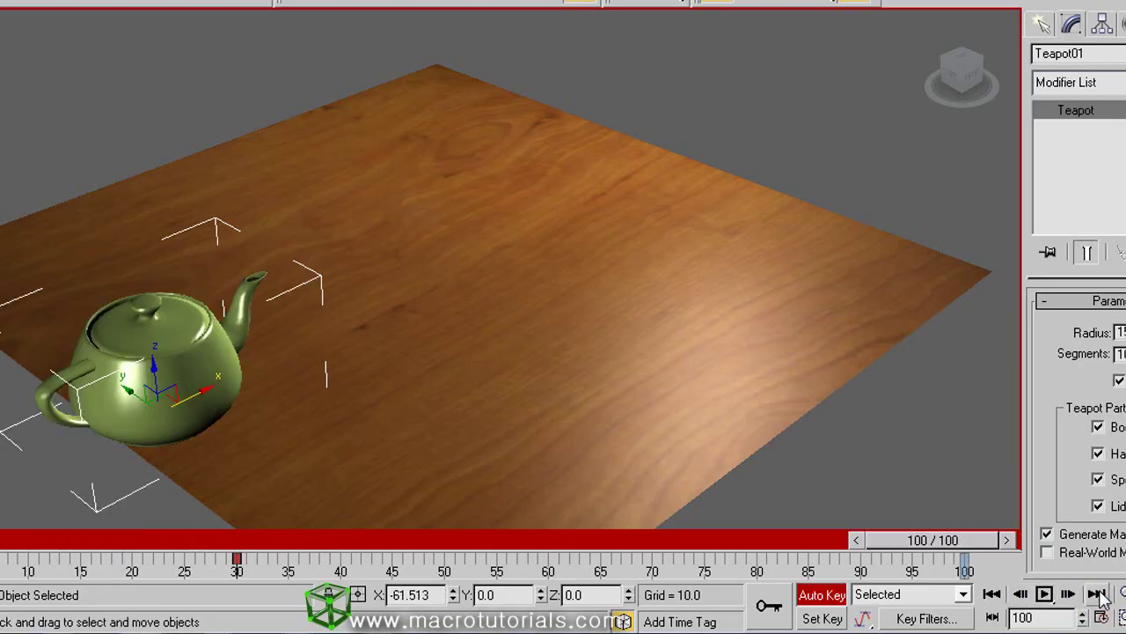
pyautogui.click(994, 614)
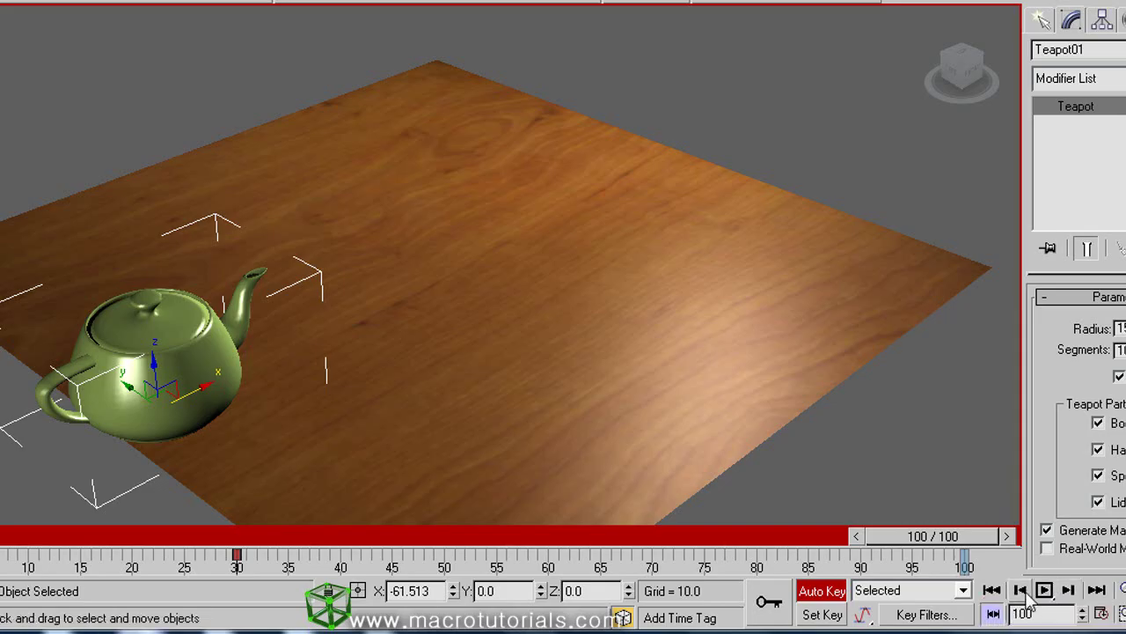
pyautogui.click(1075, 597)
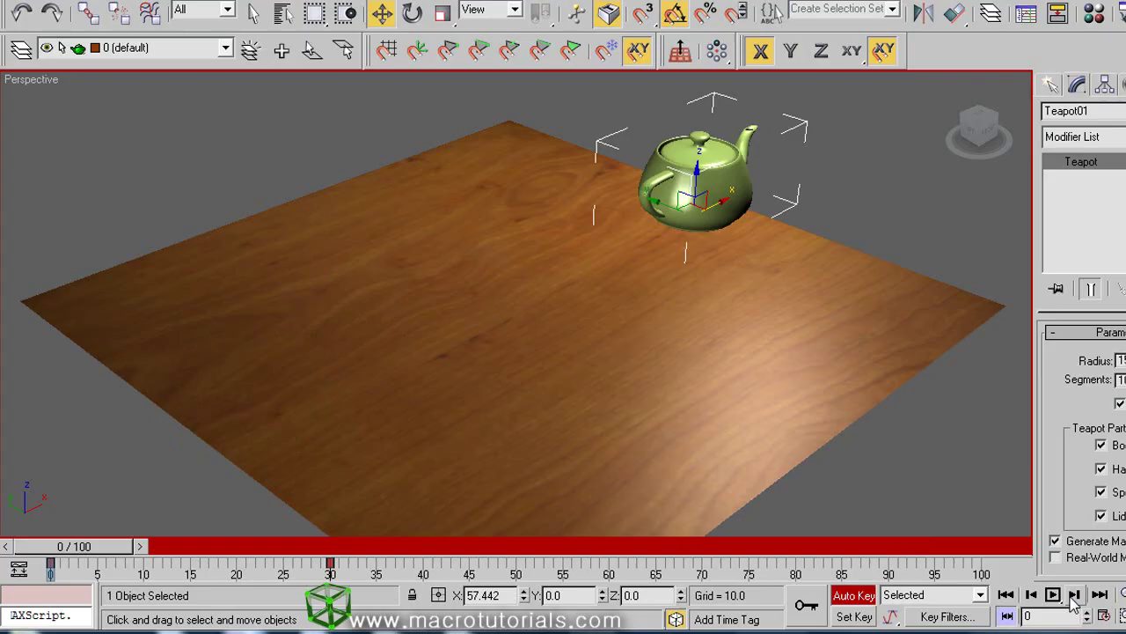
pyautogui.click(1074, 597)
pyautogui.click(1075, 596)
pyautogui.click(1074, 596)
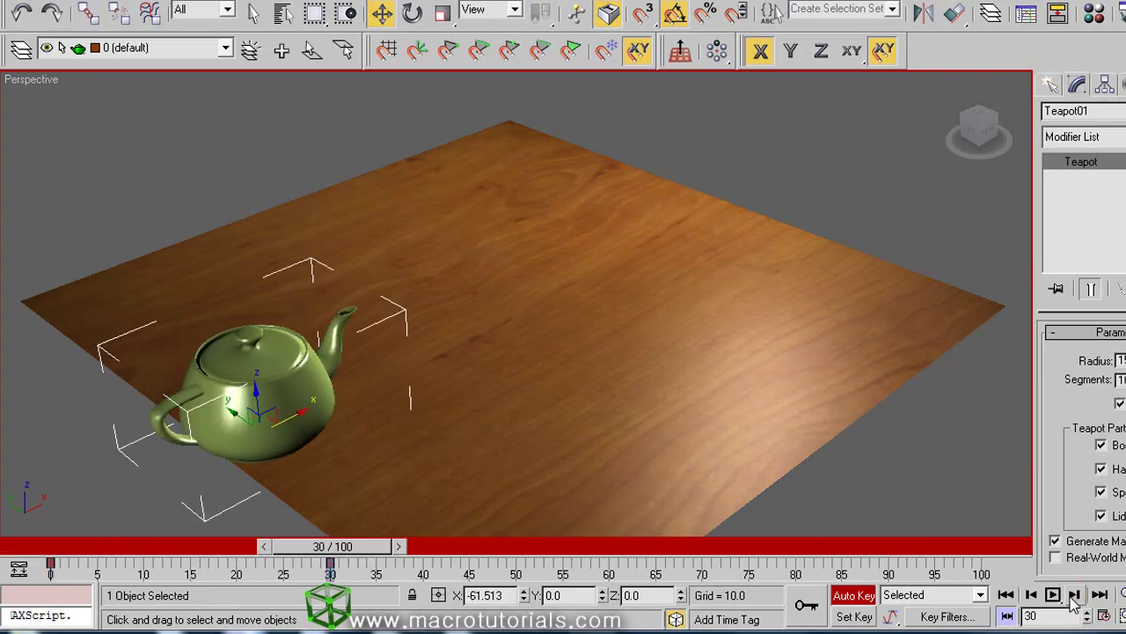
pyautogui.click(1036, 596)
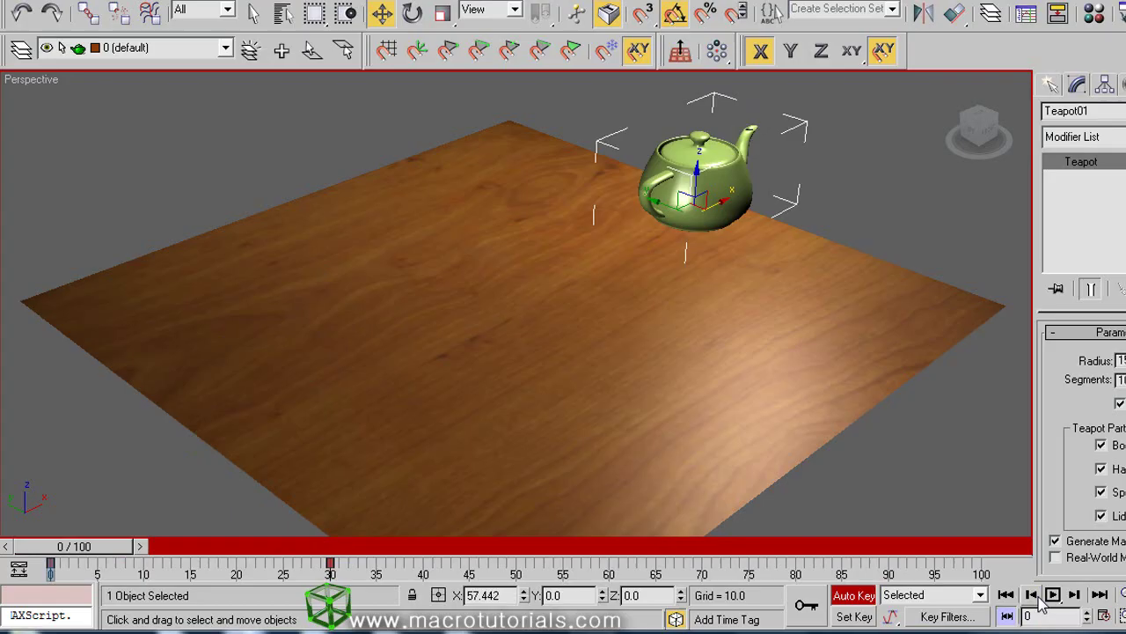
pyautogui.click(1038, 596)
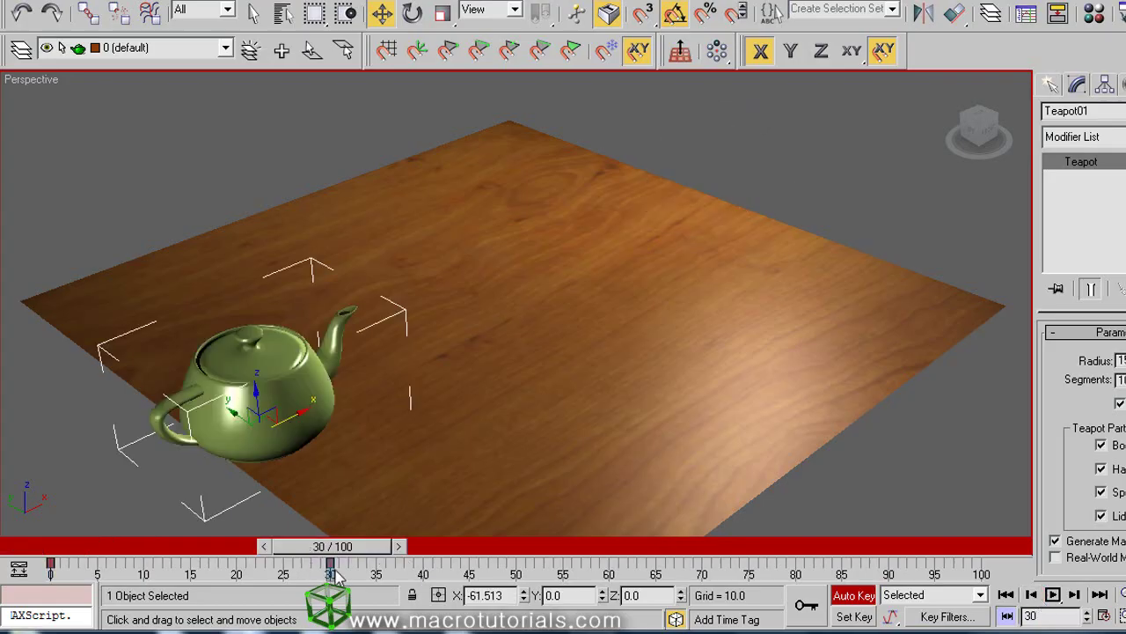
# Return to single-frame stepping, stepping back five frames and forward three
pyautogui.click(994, 614)
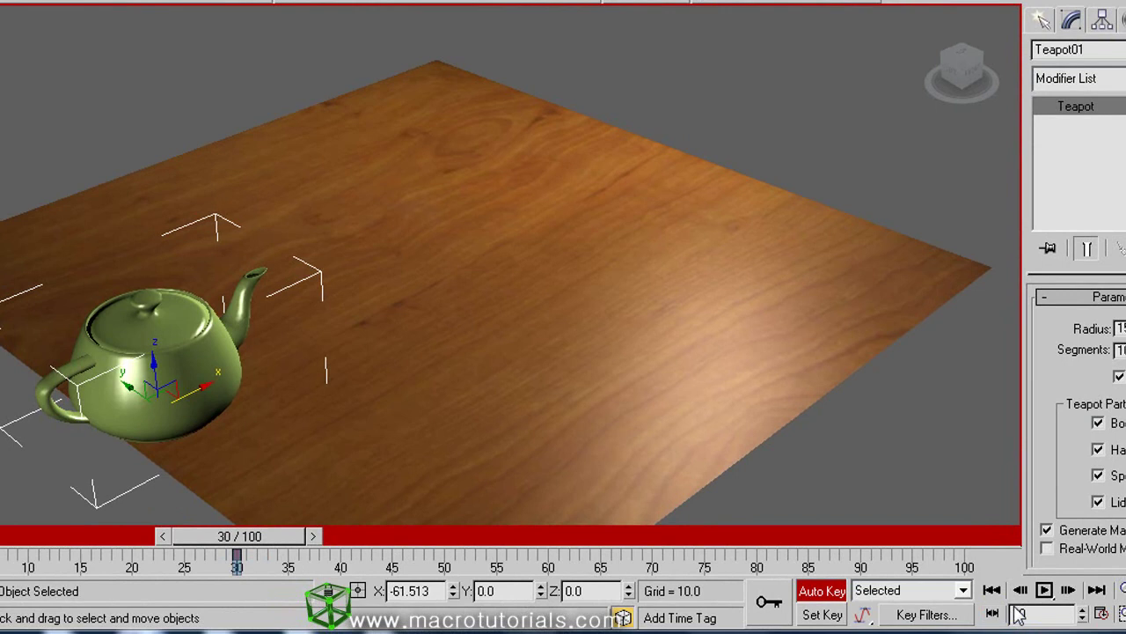
pyautogui.click(1022, 598)
pyautogui.click(1022, 599)
pyautogui.click(1021, 598)
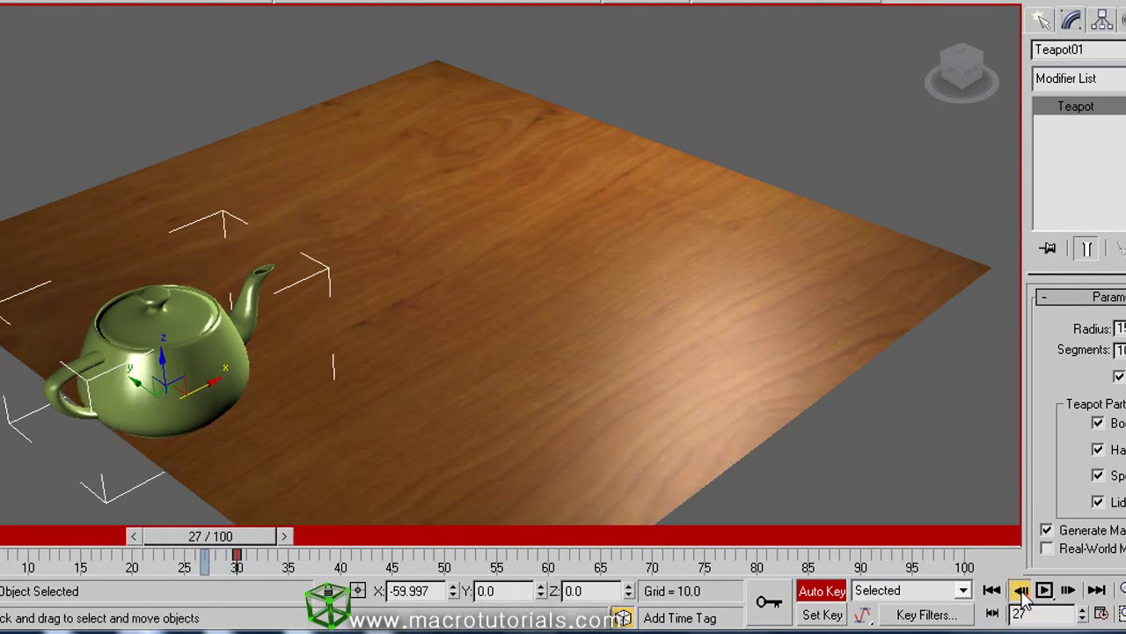
pyautogui.click(1022, 599)
pyautogui.click(1022, 598)
pyautogui.click(1022, 599)
pyautogui.click(1021, 599)
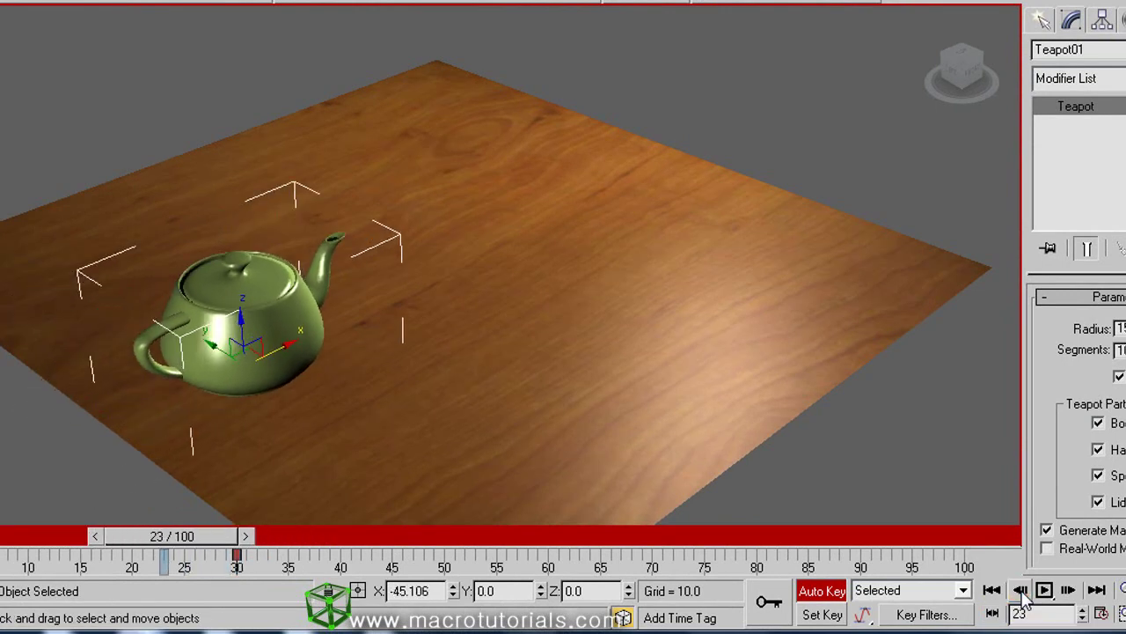
pyautogui.click(1068, 591)
pyautogui.click(1067, 591)
pyautogui.click(1067, 592)
pyautogui.click(1068, 591)
pyautogui.click(1068, 591)
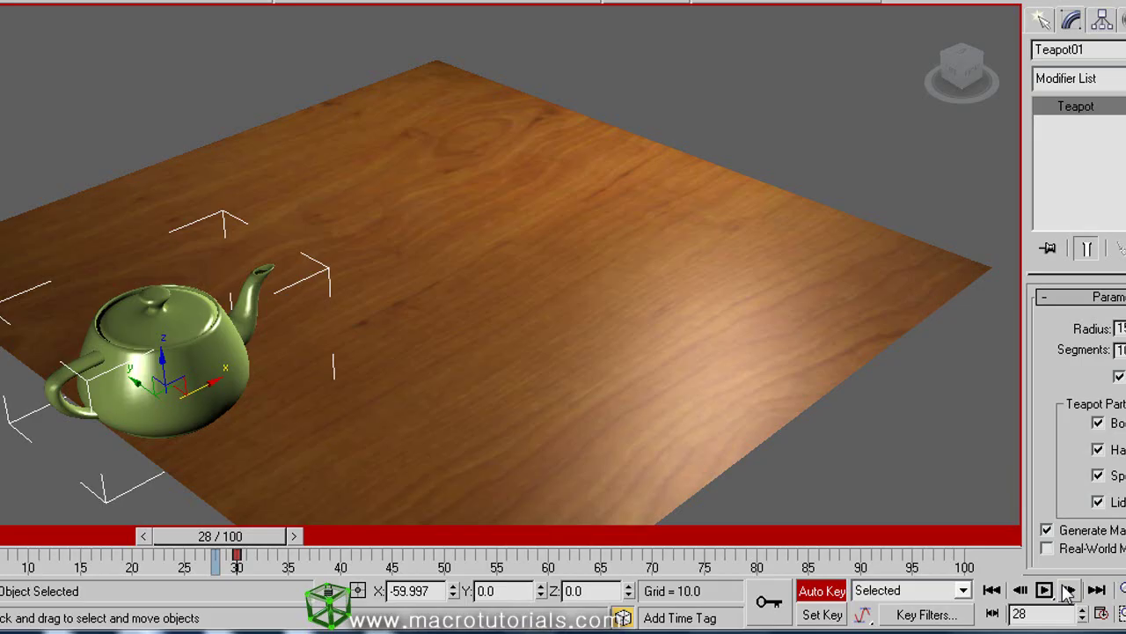
# Enter 15 in the current-frame field to jump to frame 15
pyautogui.click(1031, 613)
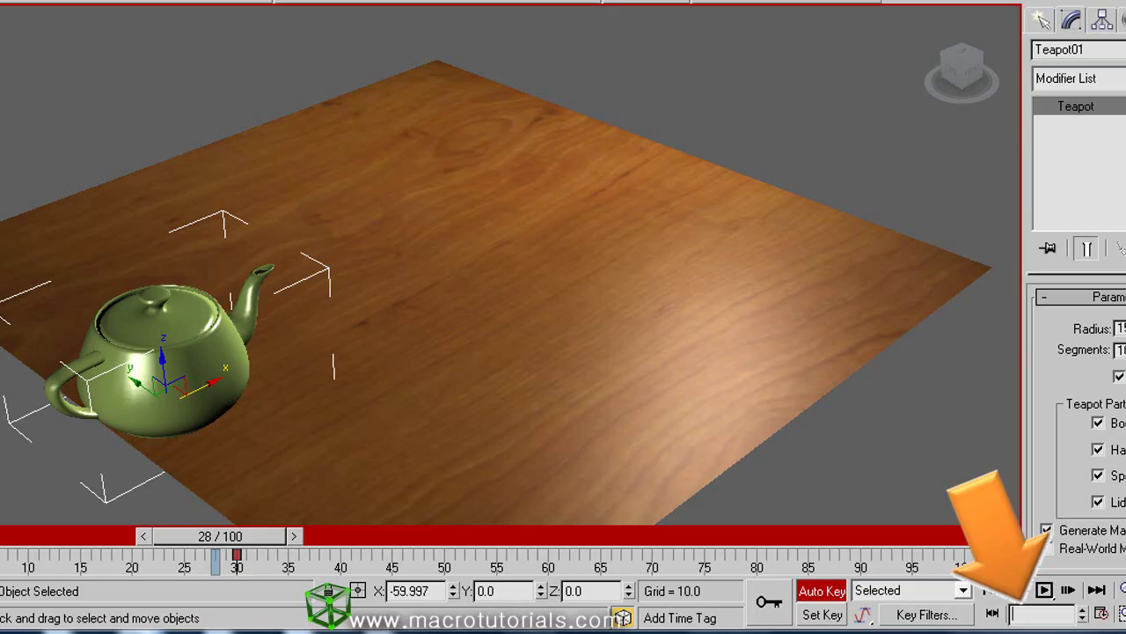
pyautogui.write('15')
pyautogui.press('Return')
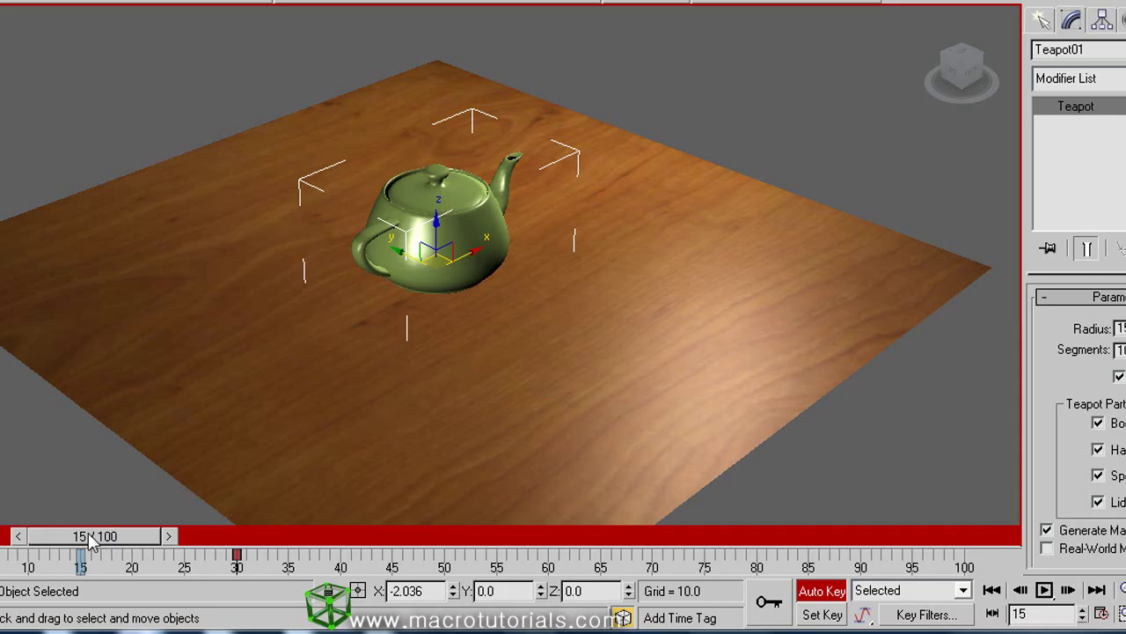
# At frame 60, move the teapot to the right side of the wood plane
pyautogui.moveTo(92, 541); pyautogui.dragTo(544, 548)
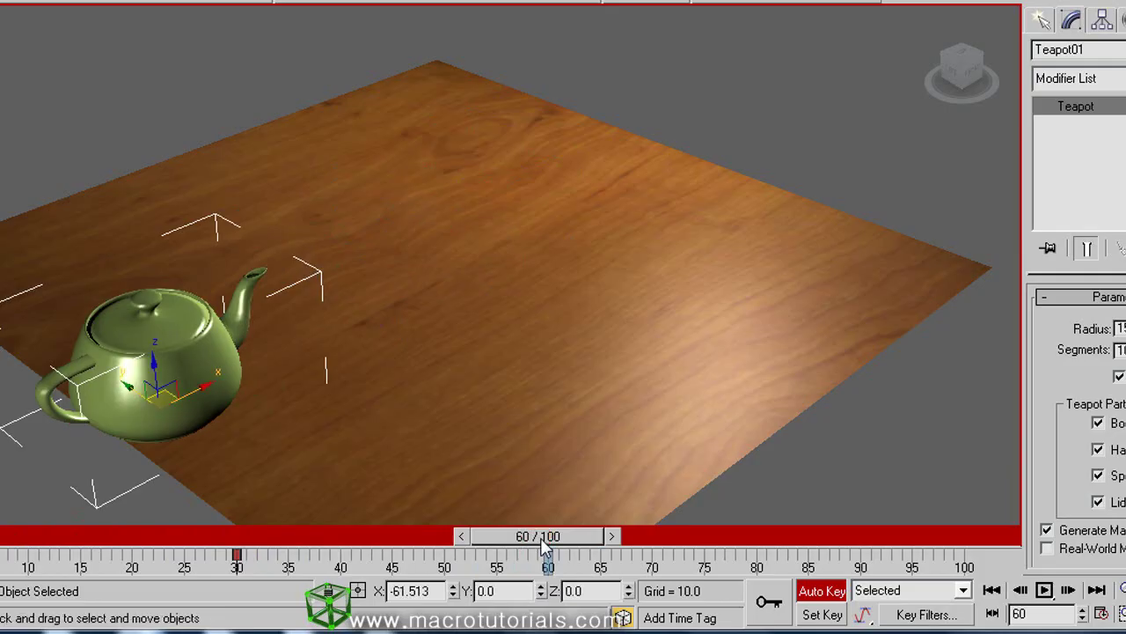
pyautogui.moveTo(193, 409); pyautogui.dragTo(639, 468)
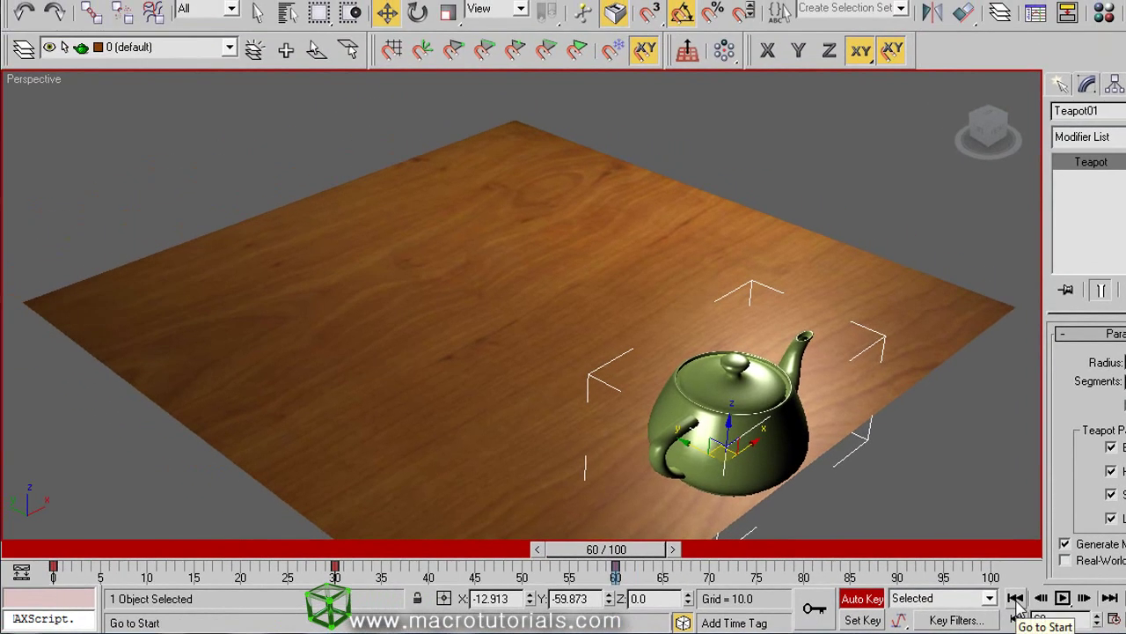
# Play the animation from frame 0, stop it at frame 88, and select the Move tool
pyautogui.click(1016, 597)
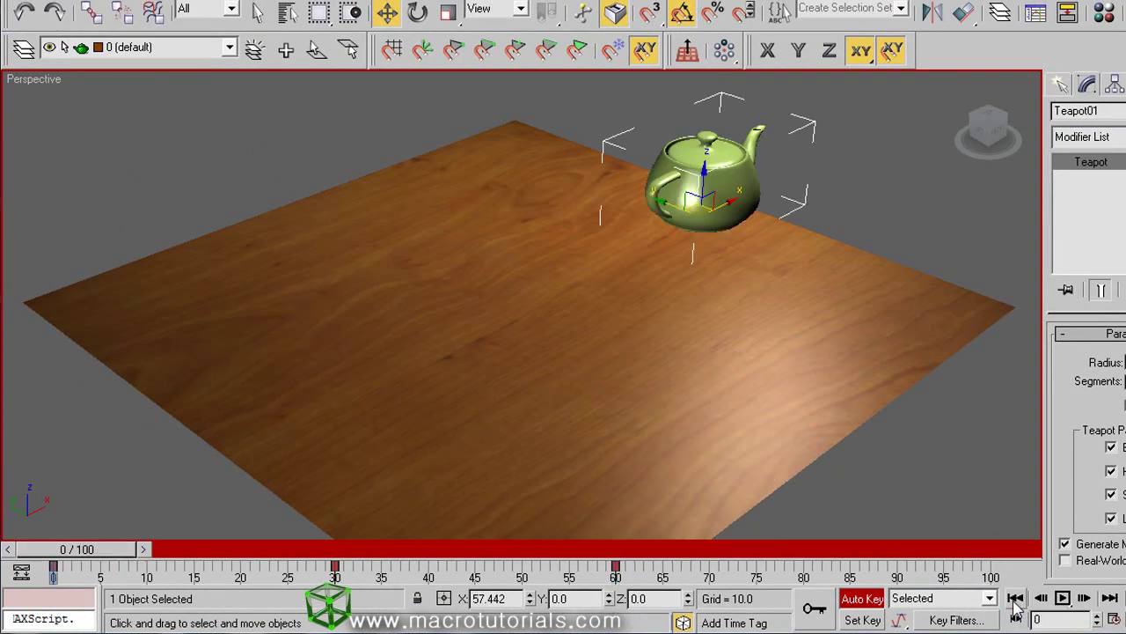
pyautogui.click(1062, 598)
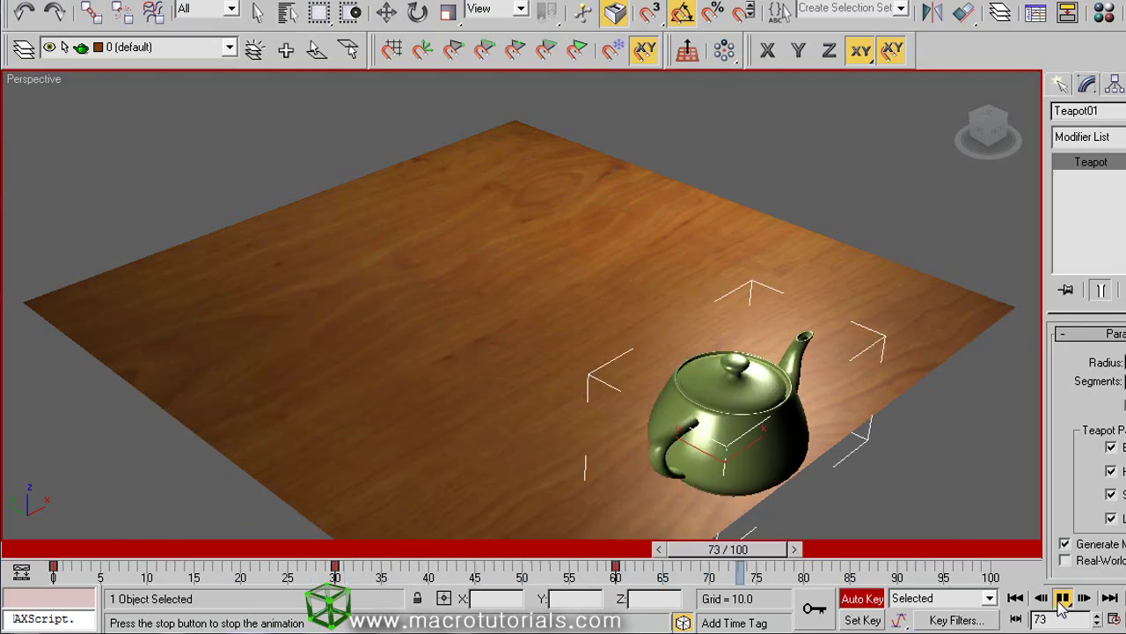
pyautogui.click(1063, 599)
pyautogui.press('w')
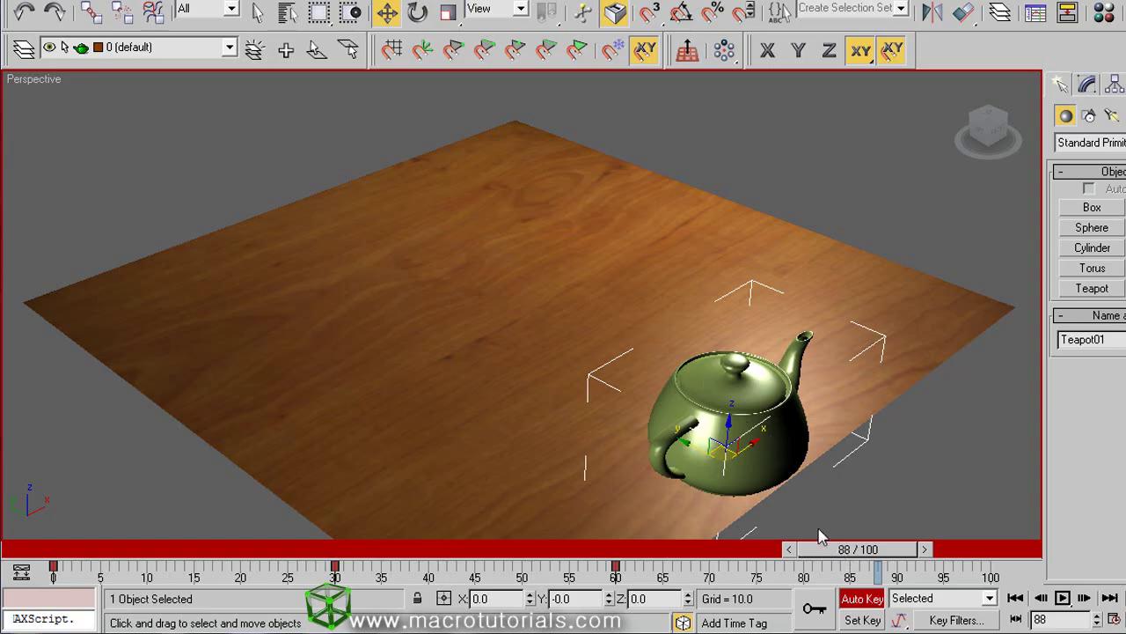
# At frame 90, rotate the teapot 360° about Z with angle snap, then replay from the start
pyautogui.moveTo(827, 551); pyautogui.dragTo(843, 556)
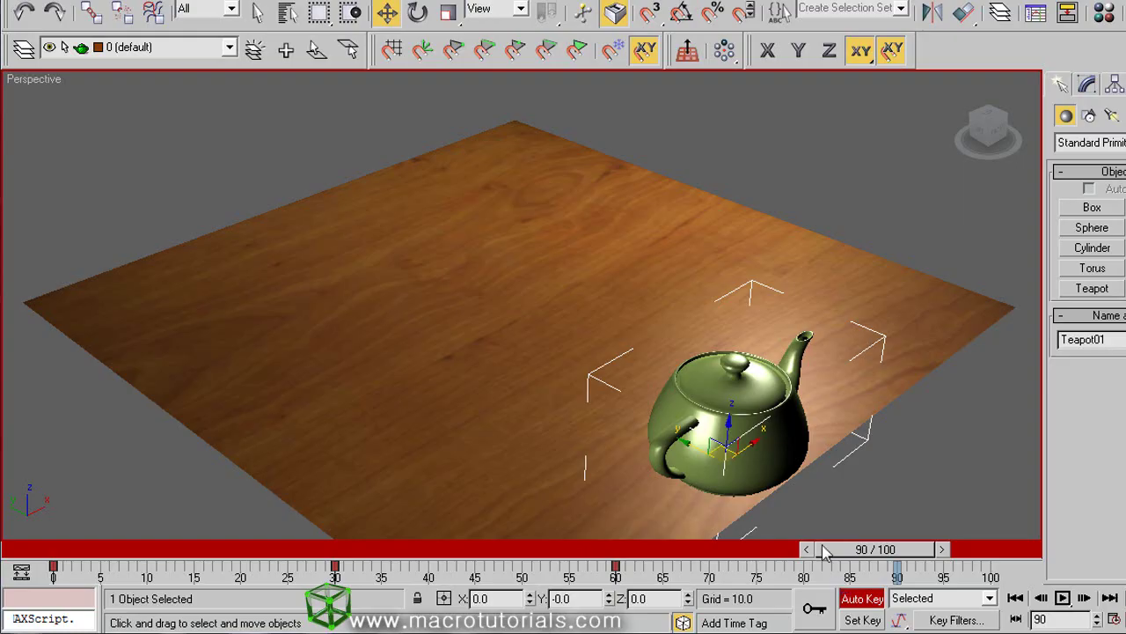
pyautogui.click(417, 12)
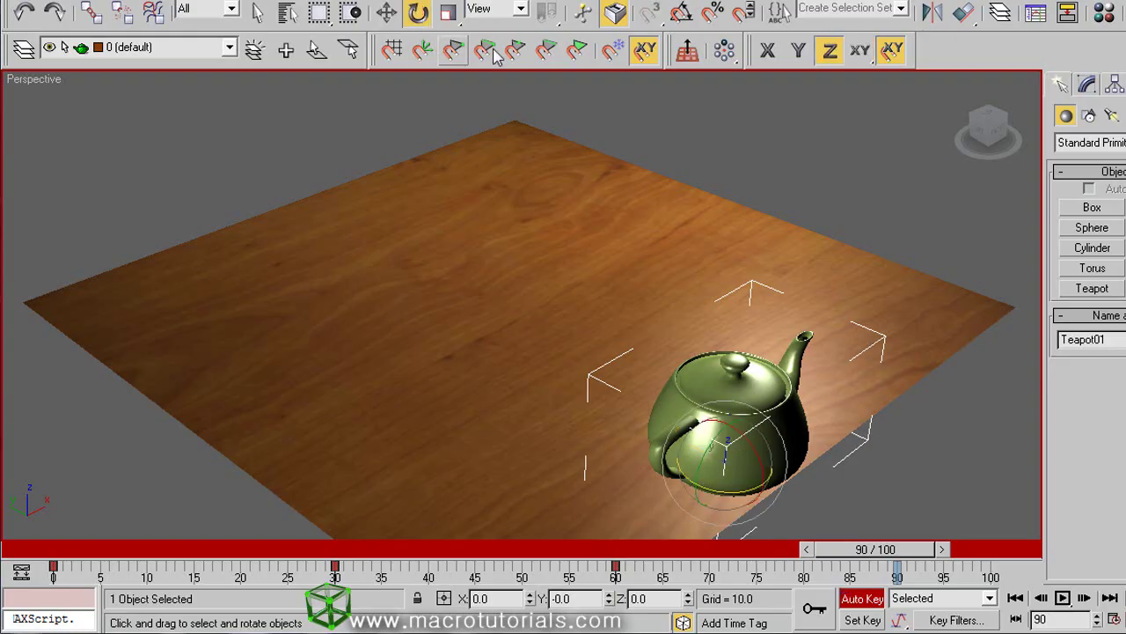
pyautogui.click(680, 12)
pyautogui.moveTo(743, 491); pyautogui.dragTo(938, 429)
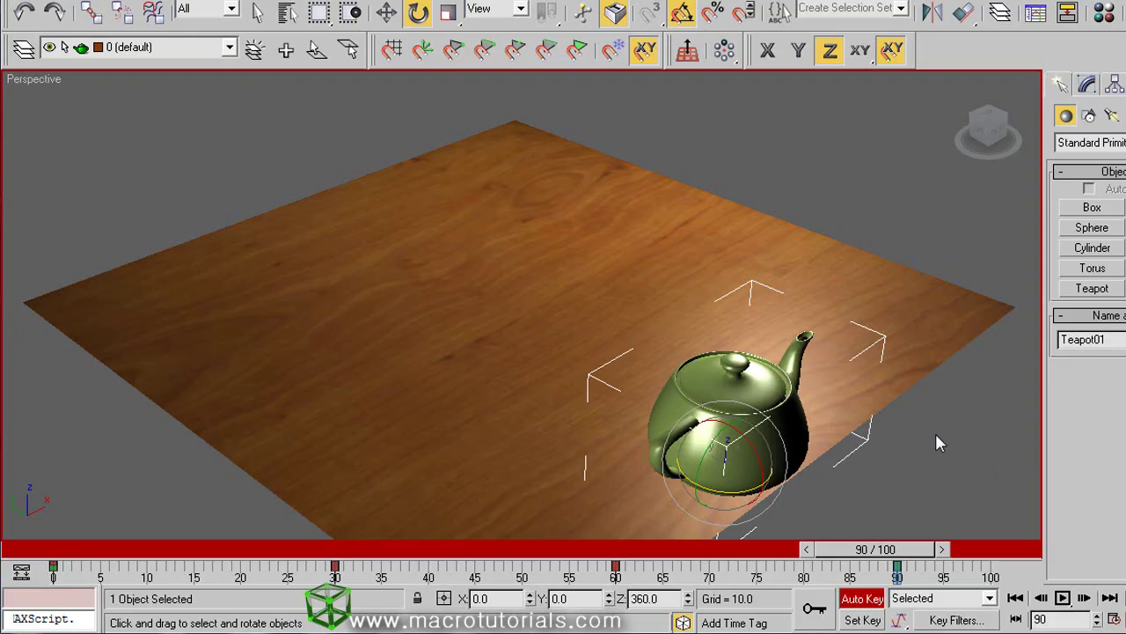
pyautogui.click(1018, 598)
pyautogui.click(1063, 598)
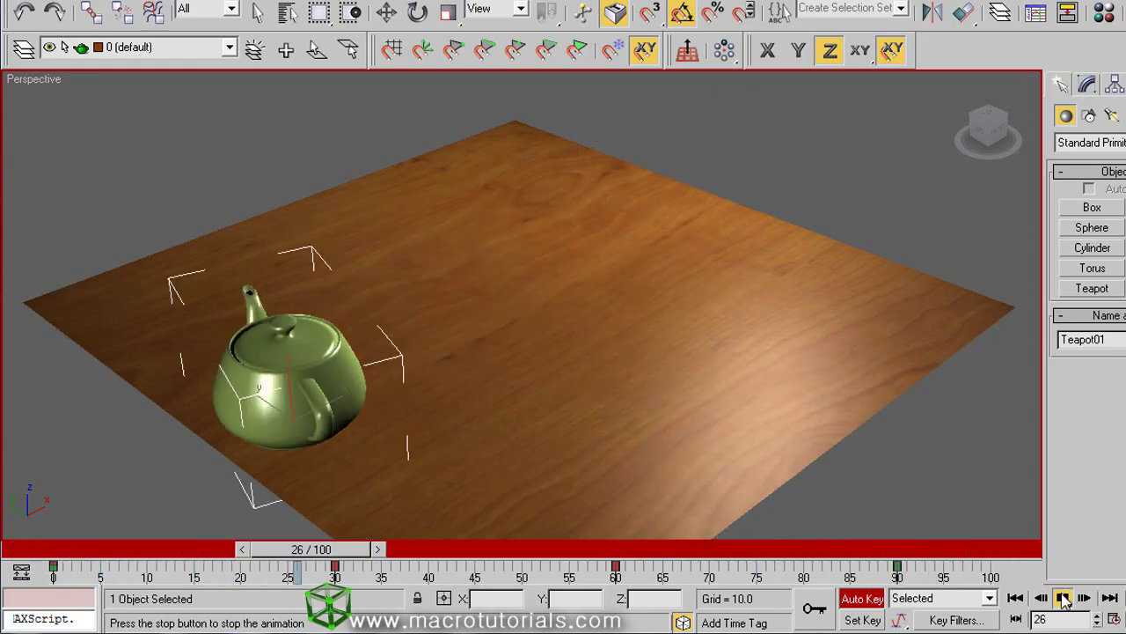
# Stop playback, rotate the teapot to -270° about Z at frame 60, and replay to check
pyautogui.click(1063, 598)
pyautogui.click(1063, 597)
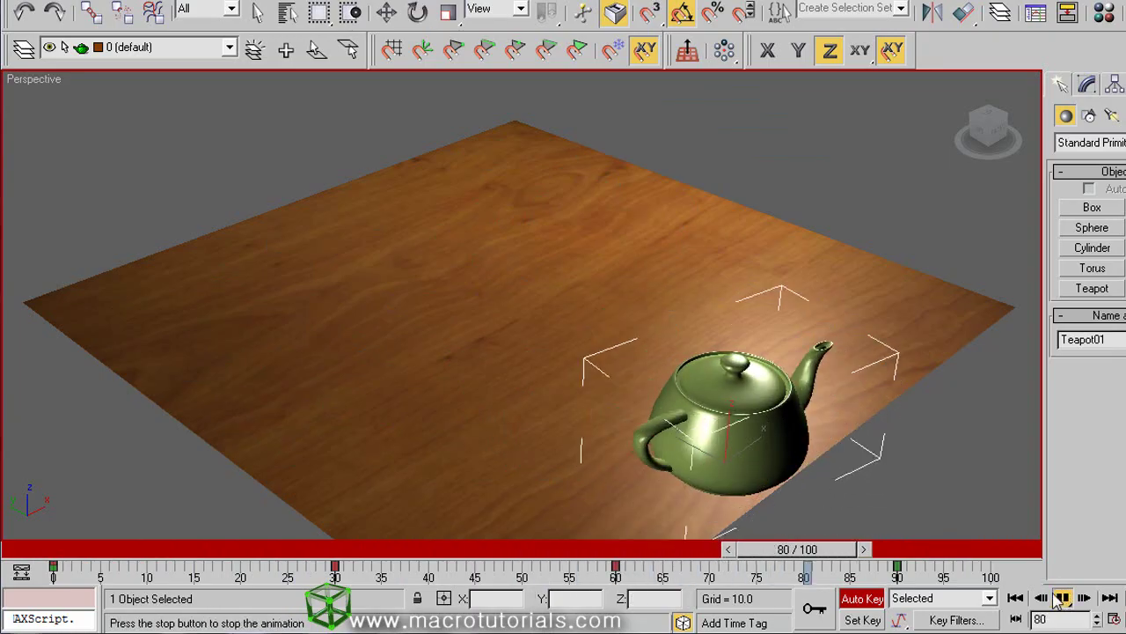
pyautogui.click(1063, 598)
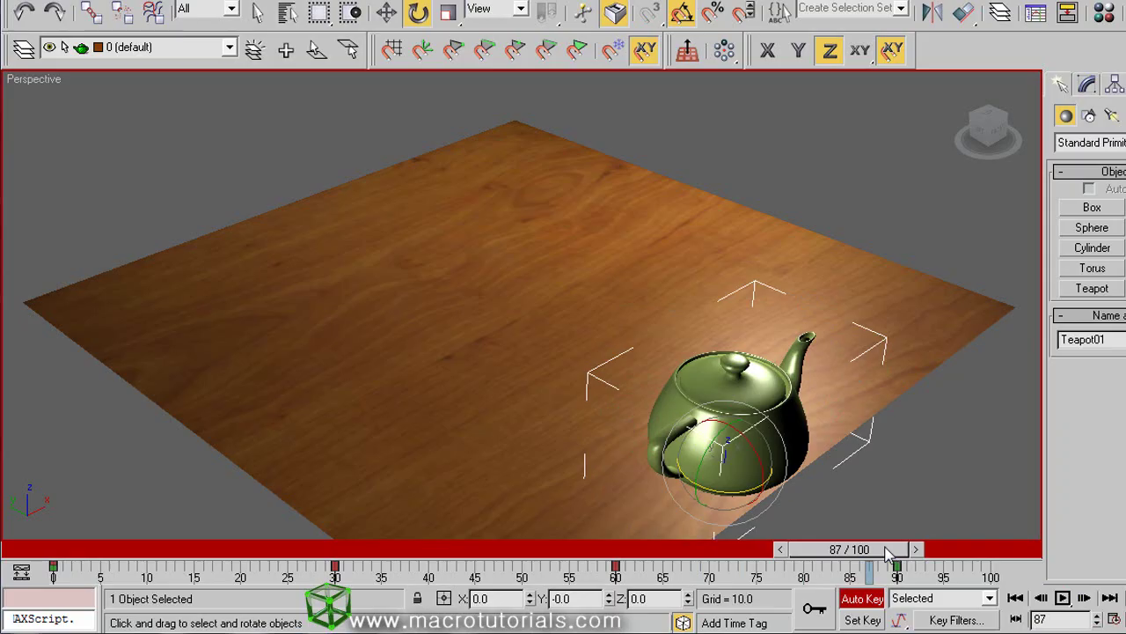
pyautogui.moveTo(887, 549); pyautogui.dragTo(641, 551)
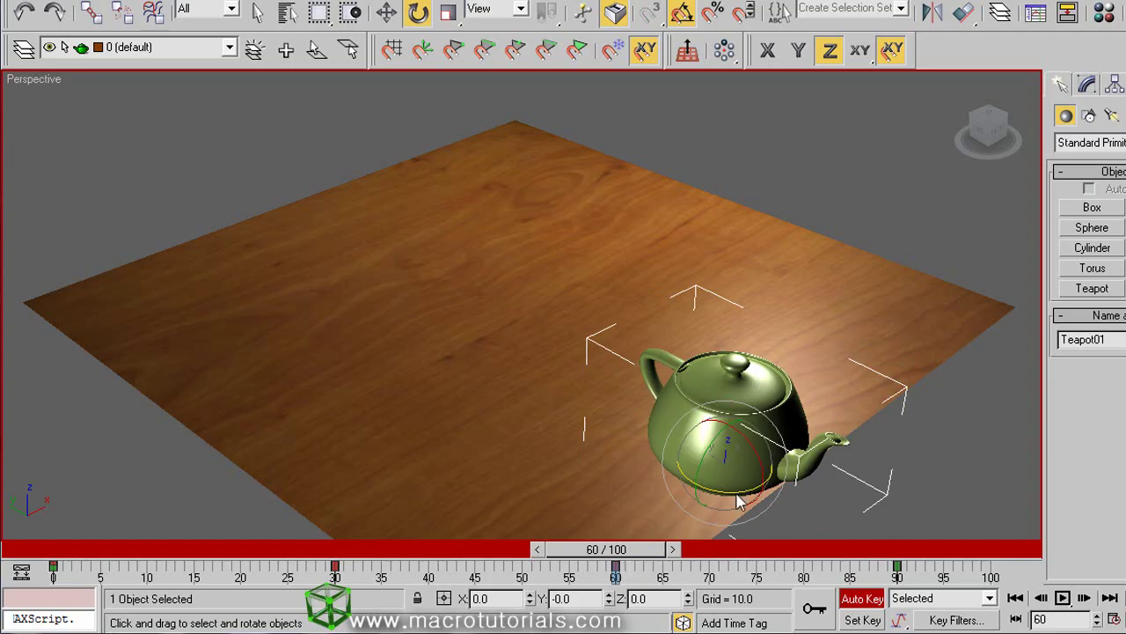
pyautogui.moveTo(737, 500)
pyautogui.mouseDown()
pyautogui.moveTo(455, 493)
pyautogui.moveTo(477, 508)
pyautogui.mouseUp()
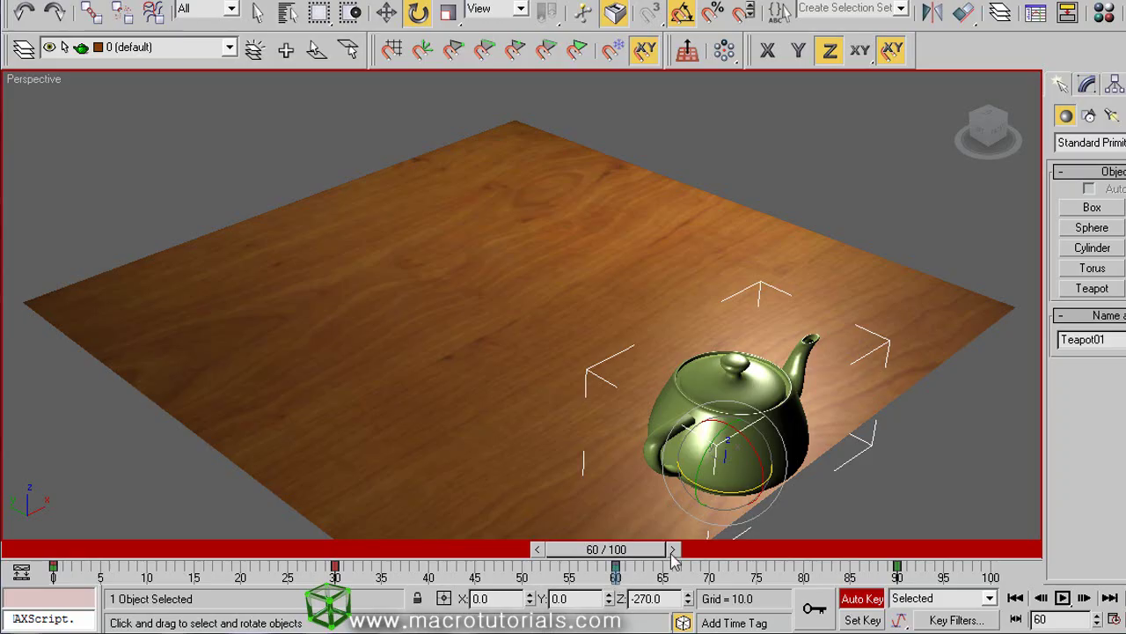
pyautogui.click(1062, 599)
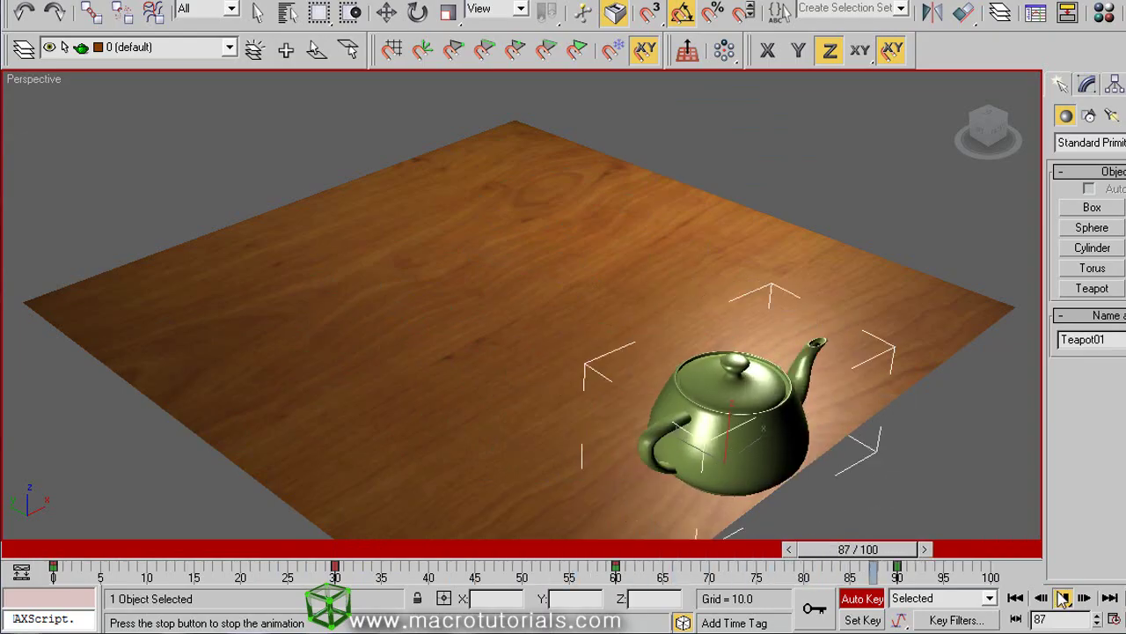
pyautogui.click(1062, 599)
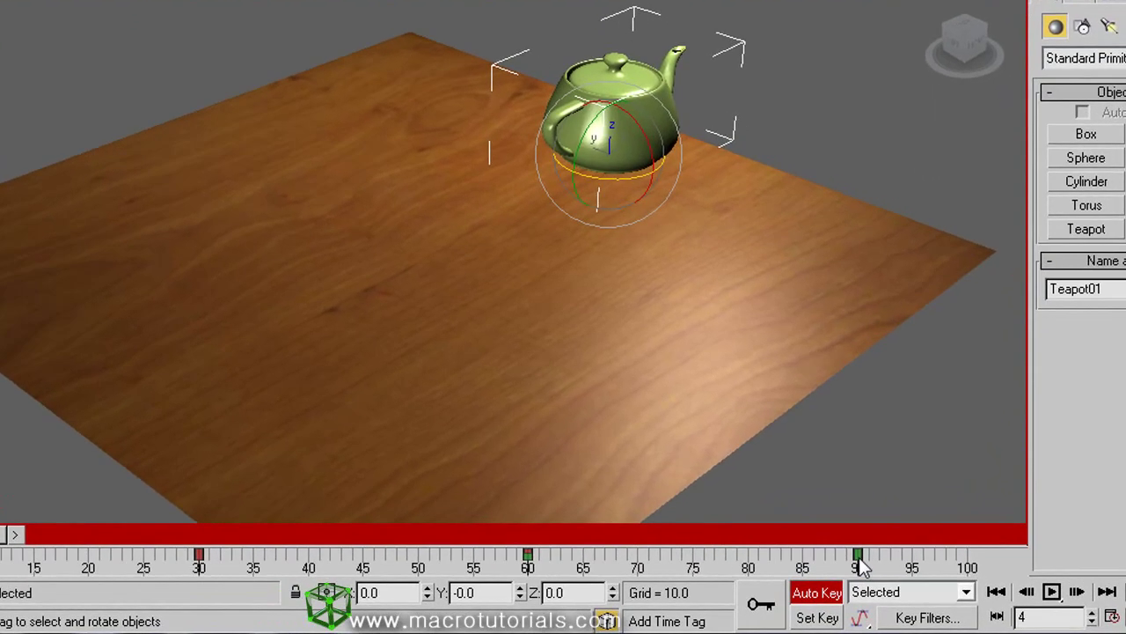
# Move the teapot's frame-90 rotation key to frame 100 and play back the result
pyautogui.moveTo(861, 563); pyautogui.dragTo(969, 564)
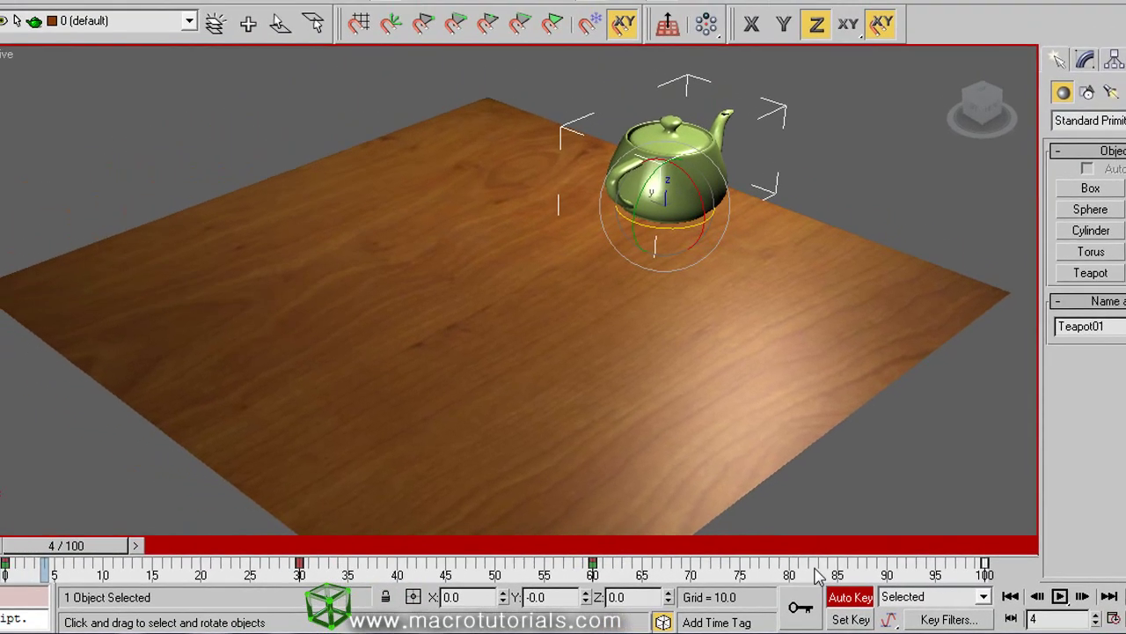
pyautogui.click(1063, 599)
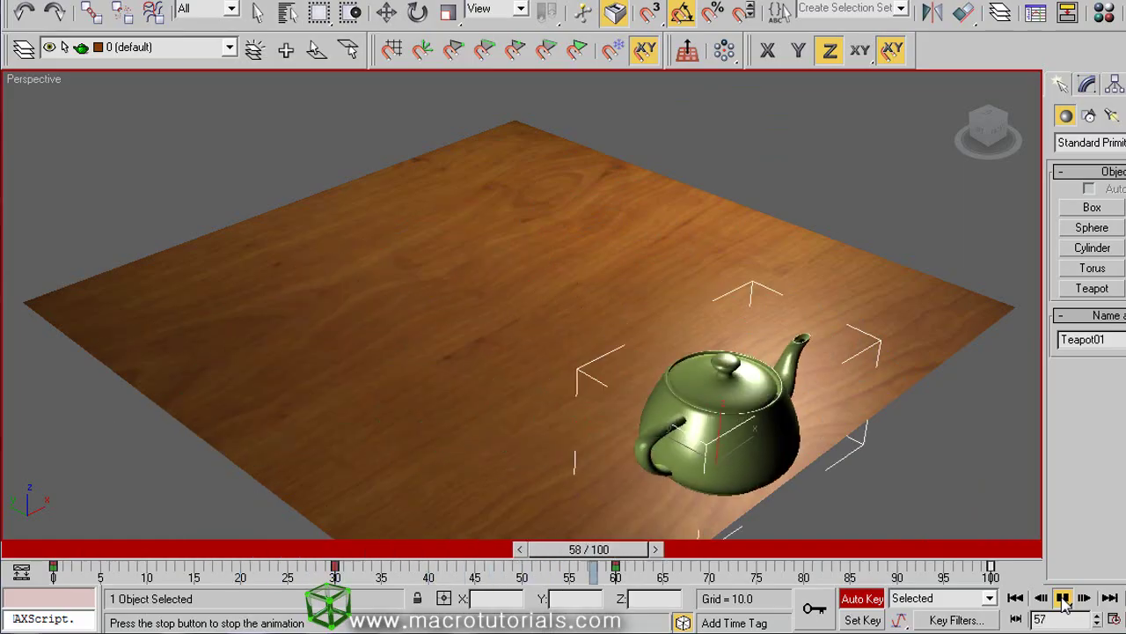
pyautogui.click(1063, 599)
pyautogui.press('e')
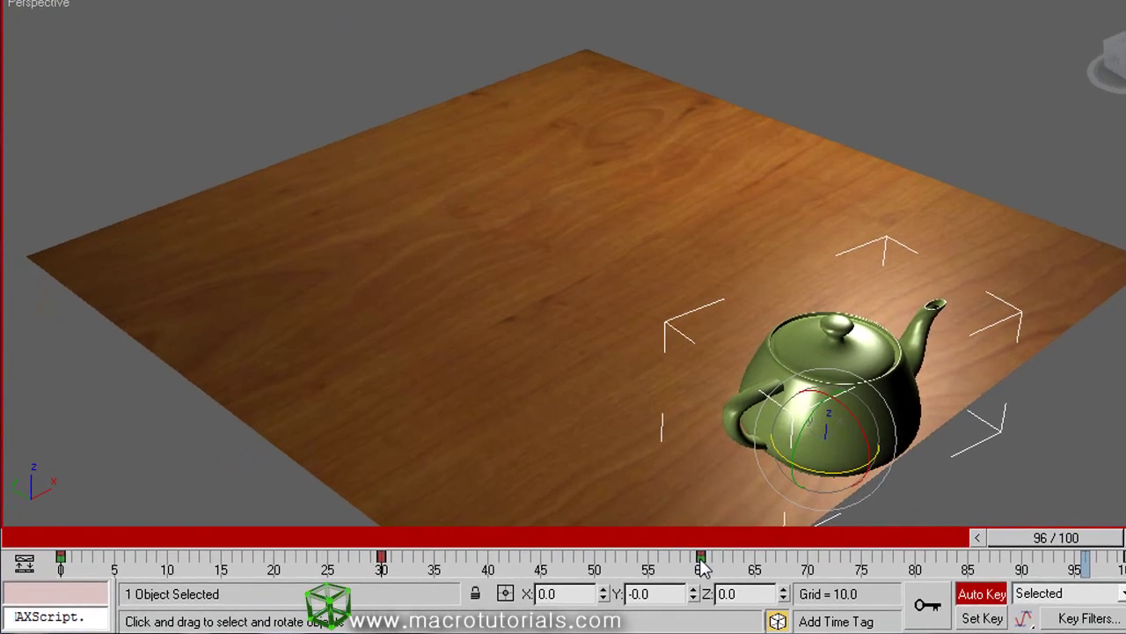
# Retime the teapot's frame-60 key to frame 45 and replay the animation
pyautogui.moveTo(727, 562); pyautogui.dragTo(562, 562)
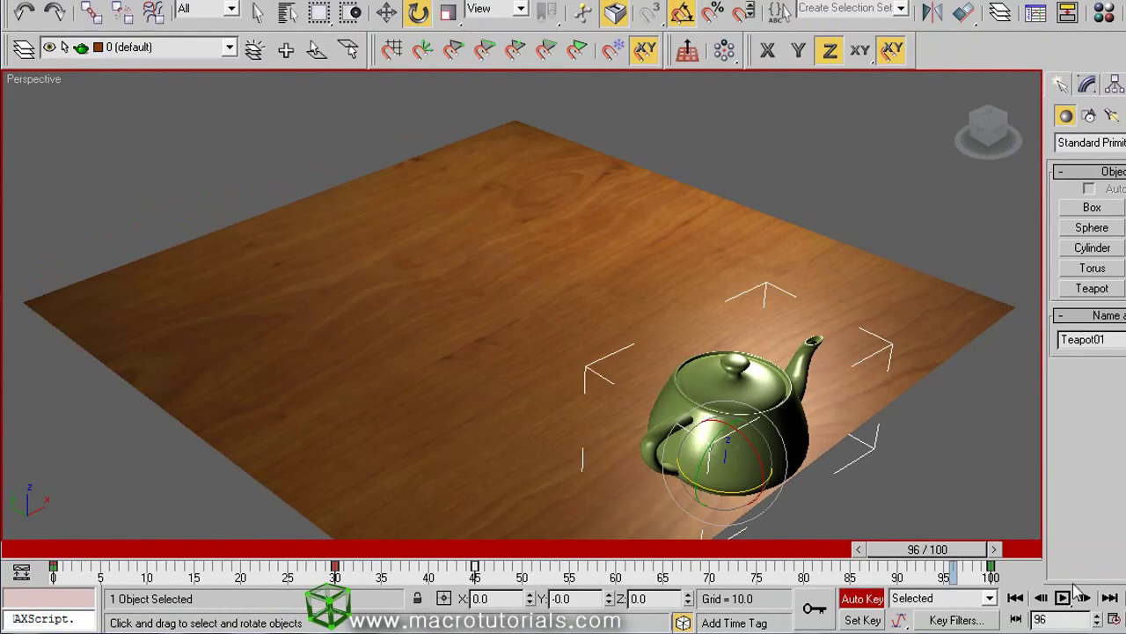
pyautogui.click(1062, 598)
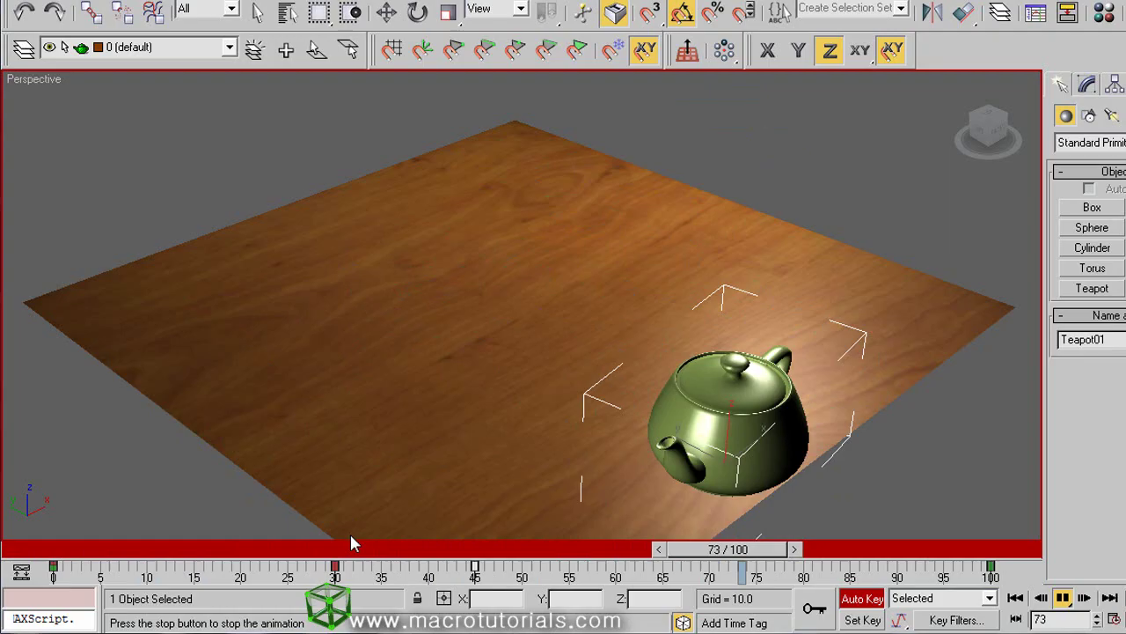
# Stop playback and set the Time Configuration End Time and Length to 200 frames
pyautogui.click(1063, 598)
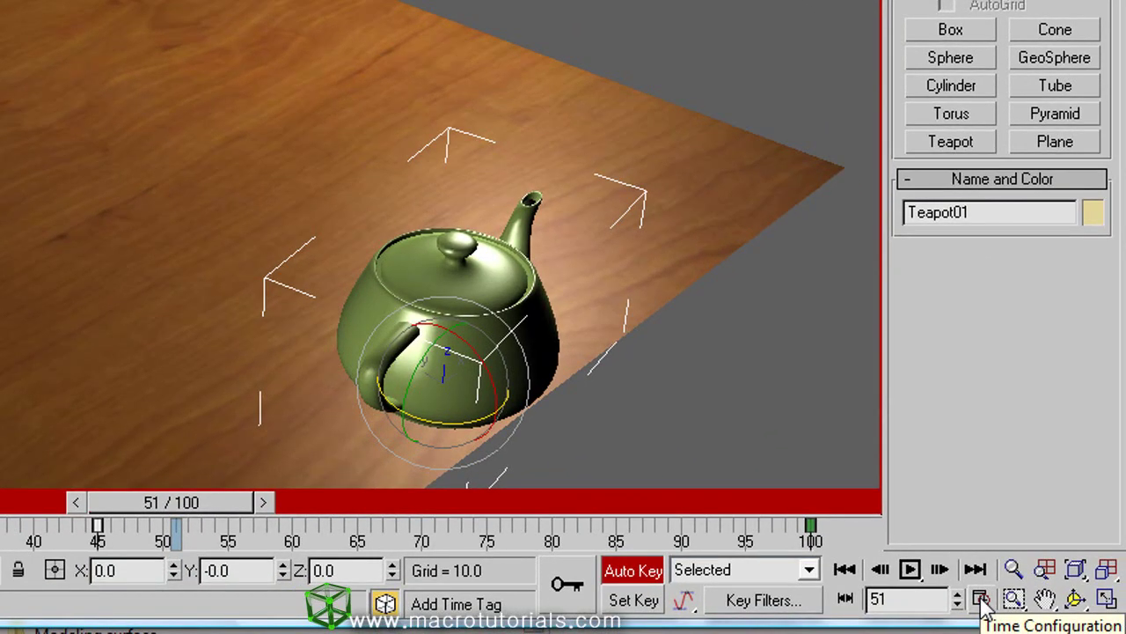
pyautogui.click(982, 601)
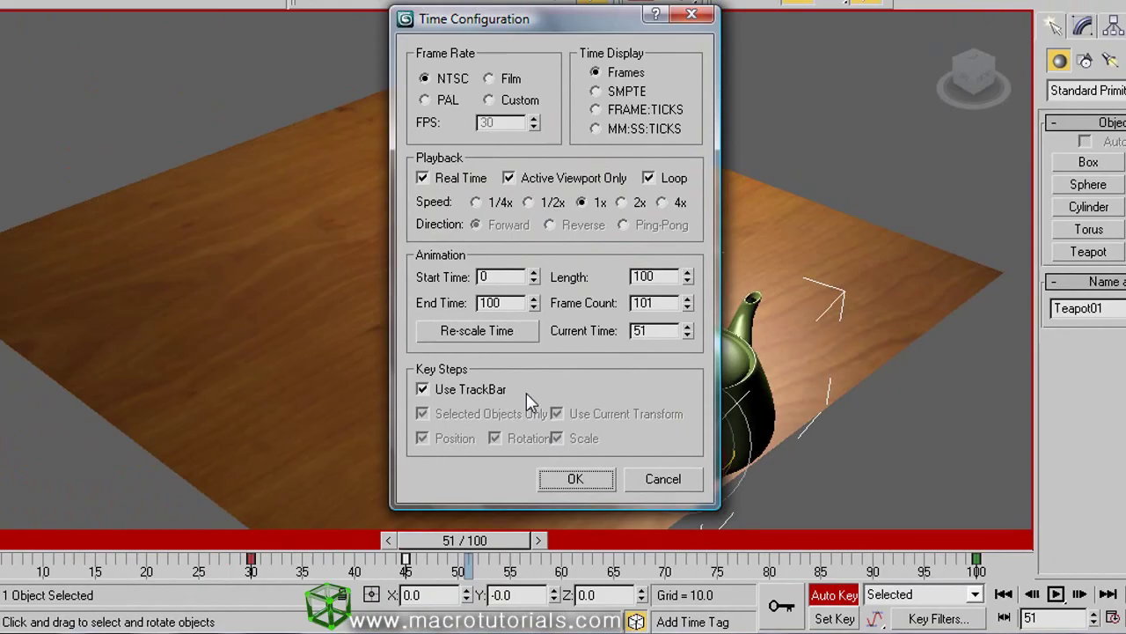
pyautogui.click(533, 297)
pyautogui.moveTo(535, 299); pyautogui.dragTo(532, 528)
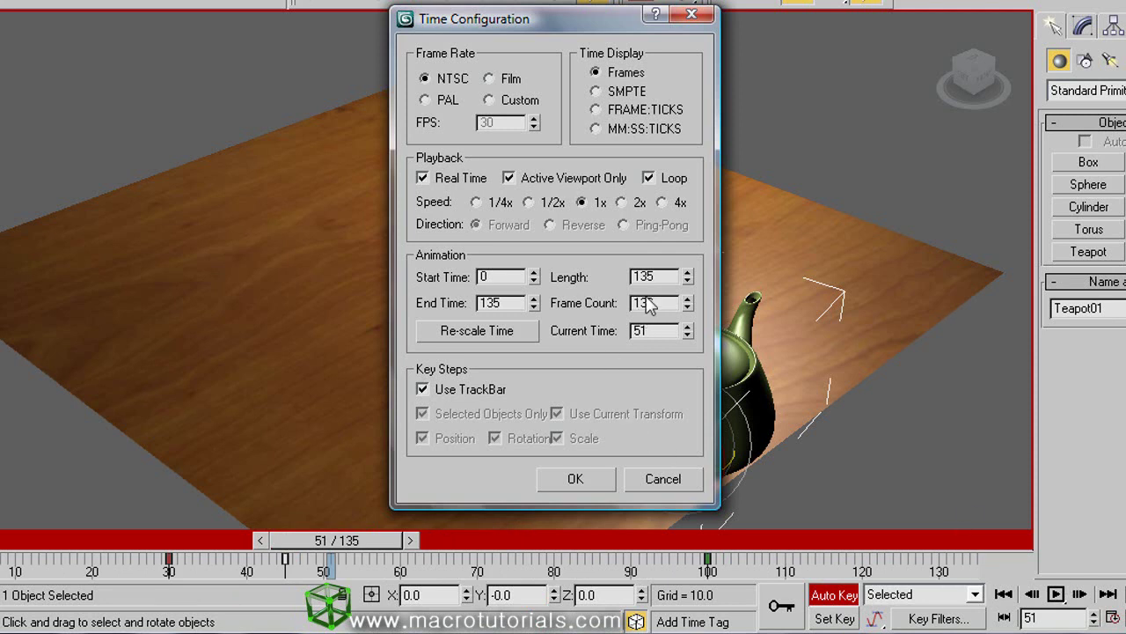
pyautogui.moveTo(687, 278); pyautogui.dragTo(687, 9)
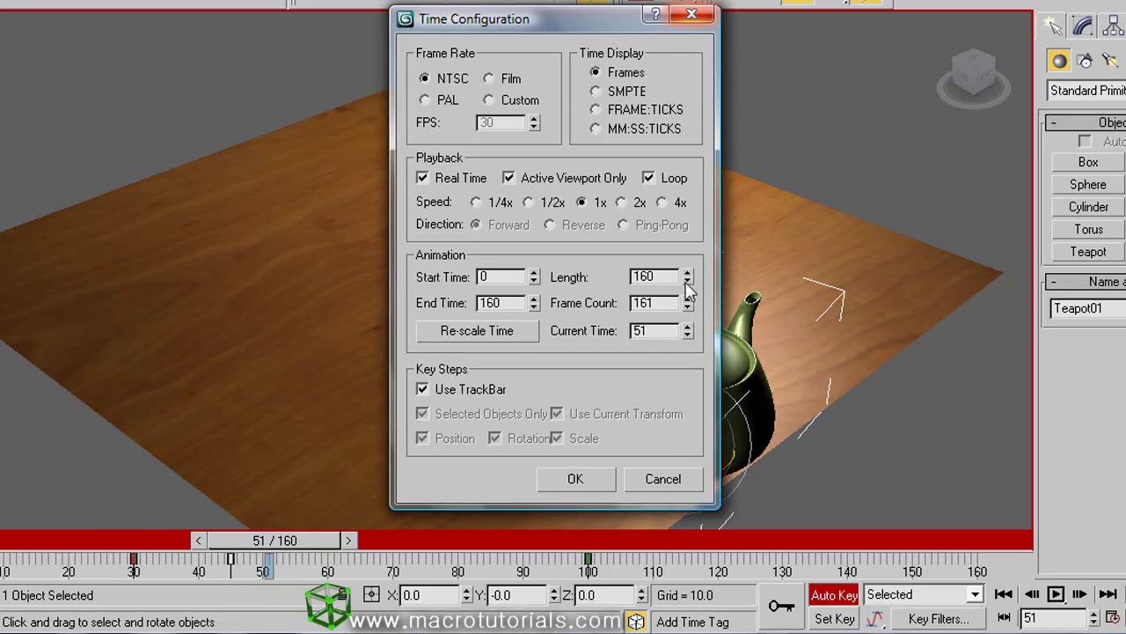
pyautogui.moveTo(687, 305); pyautogui.dragTo(783, 447)
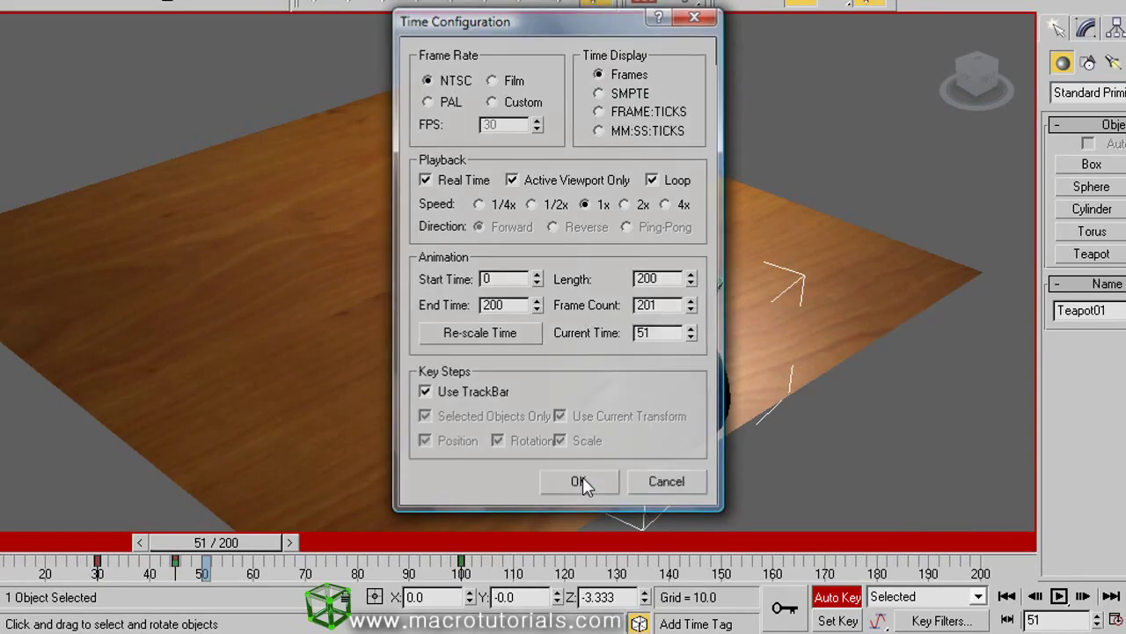
pyautogui.click(580, 481)
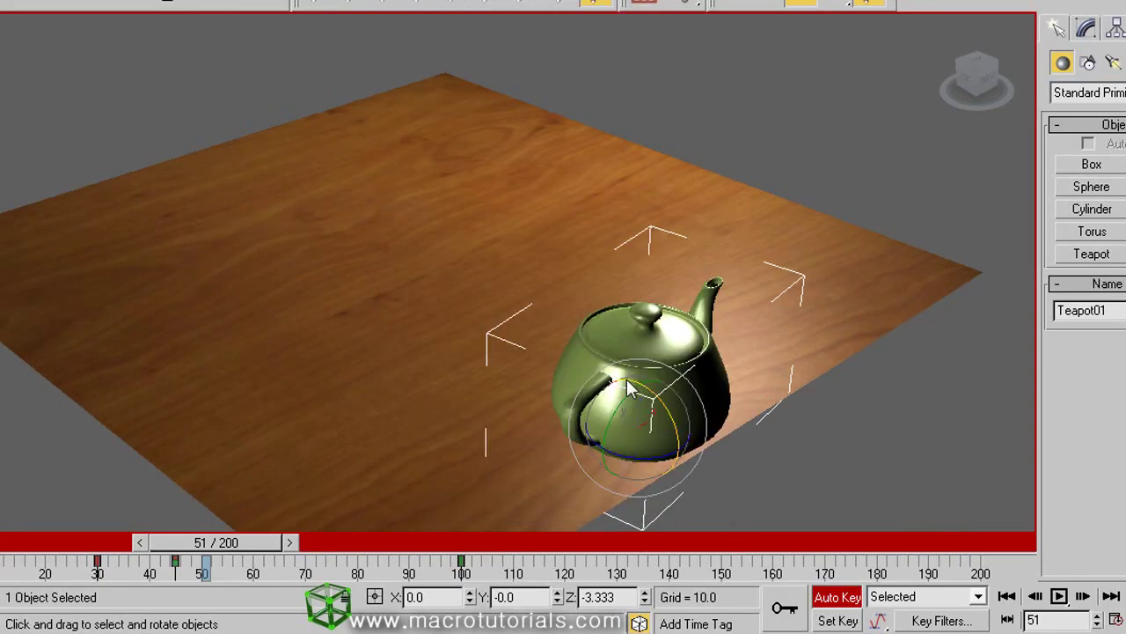
# At frame 150 with Auto Key on, scale the teapot up to about 110%
pyautogui.moveTo(233, 547); pyautogui.dragTo(483, 555)
pyautogui.press('e')
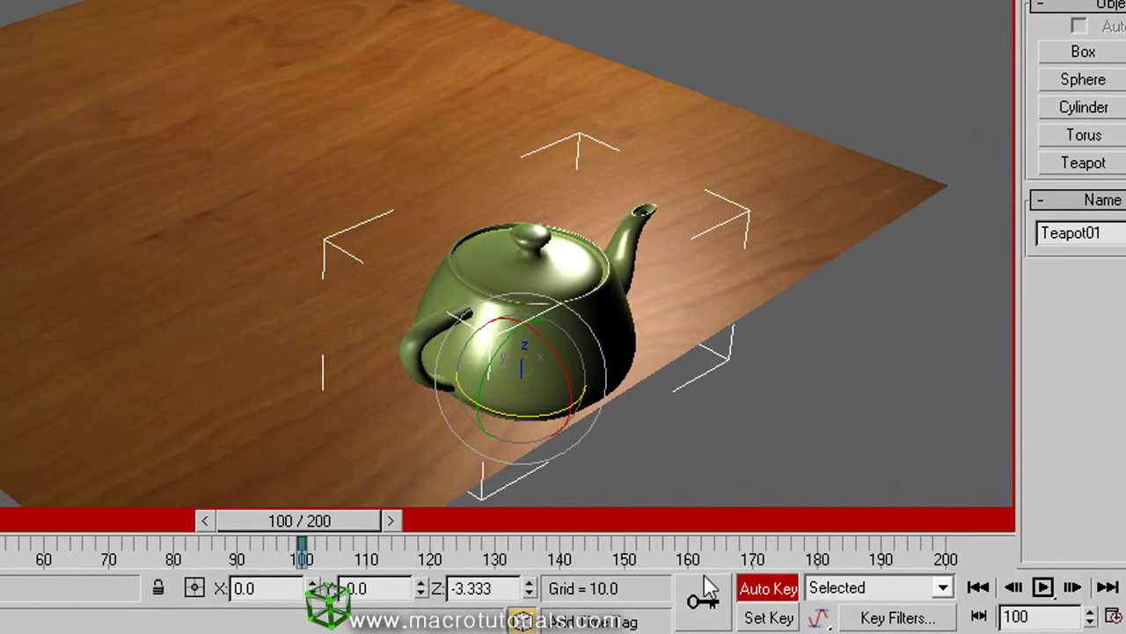
pyautogui.click(739, 604)
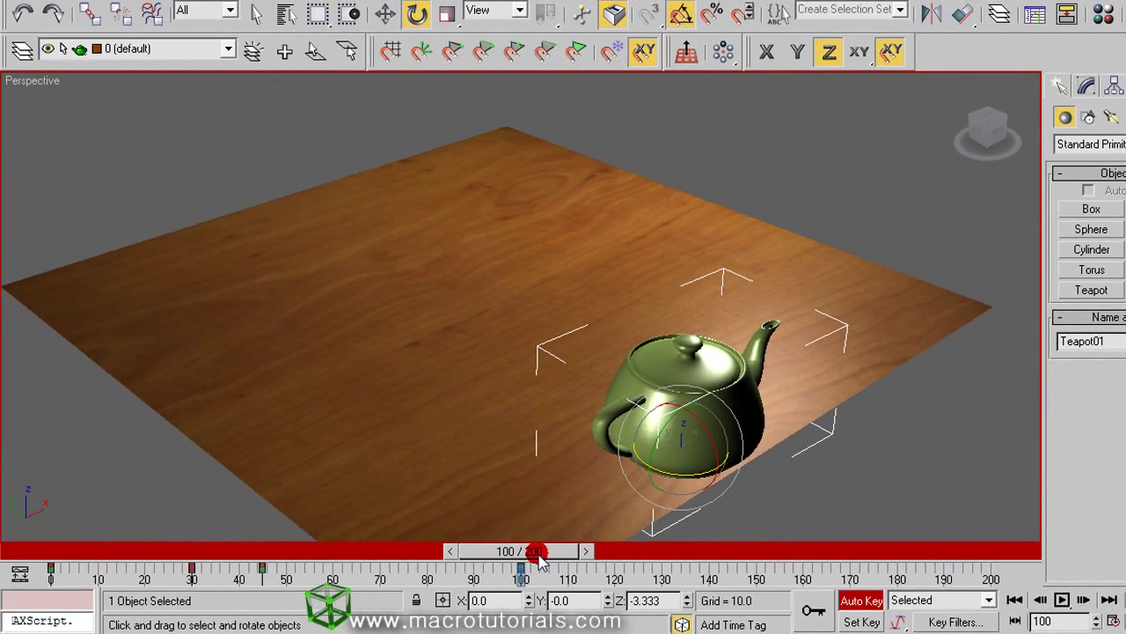
pyautogui.moveTo(540, 562); pyautogui.dragTo(759, 560)
pyautogui.press('e')
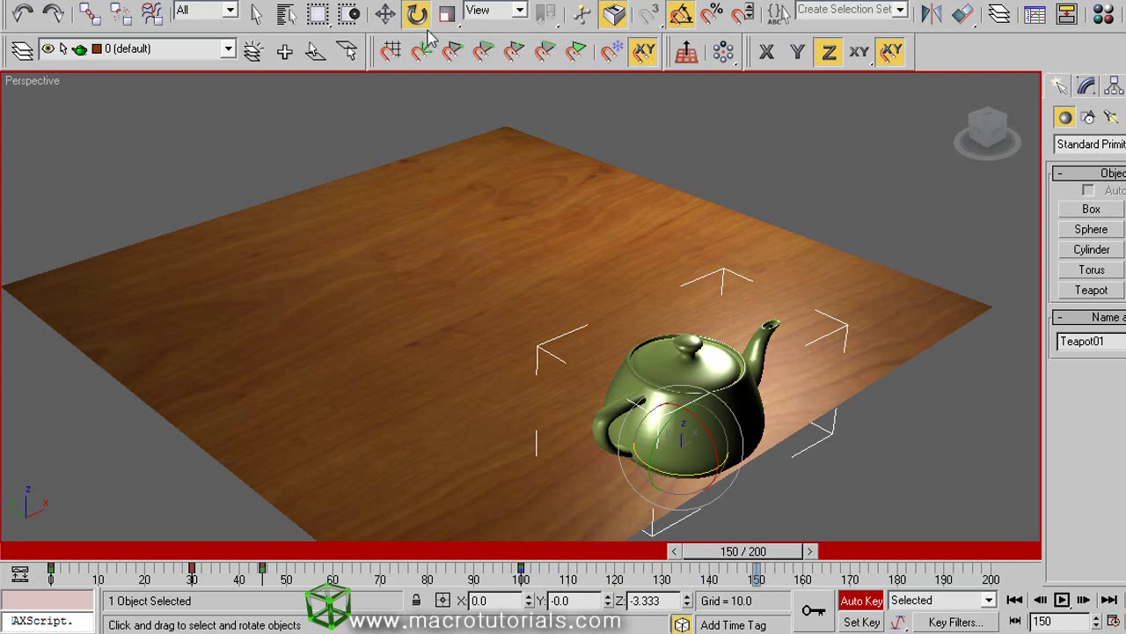
pyautogui.press('r')
pyautogui.moveTo(668, 431)
pyautogui.mouseDown()
pyautogui.moveTo(678, 423)
pyautogui.moveTo(680, 435)
pyautogui.mouseUp()
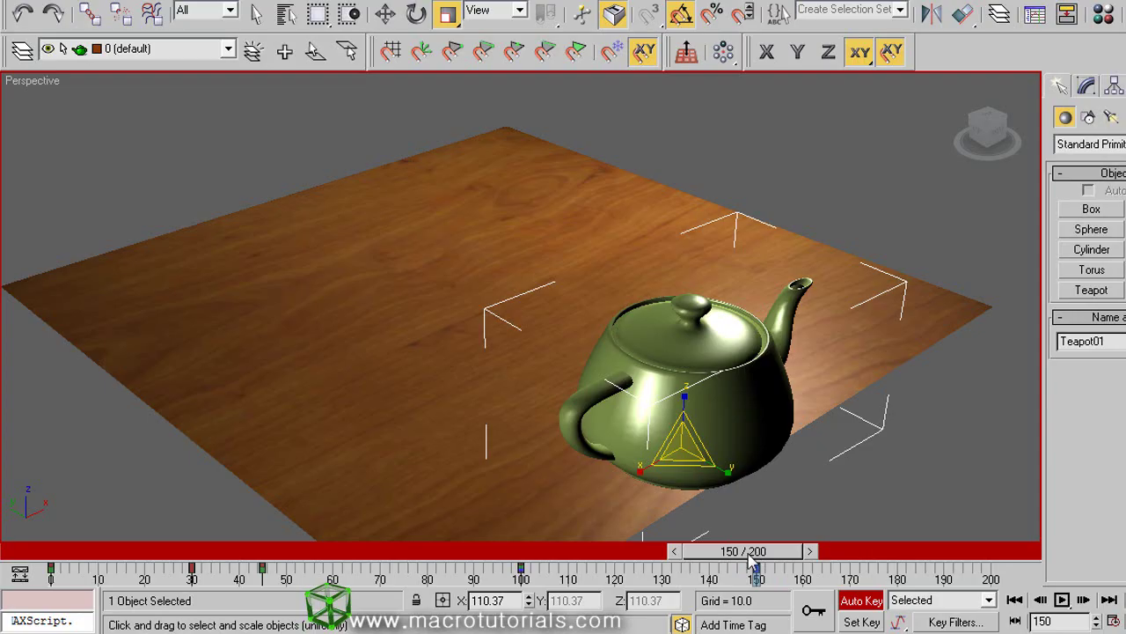
# Shift-copy the frame-100 key near frame 200 so the teapot shrinks back, then replay
pyautogui.click(1063, 602)
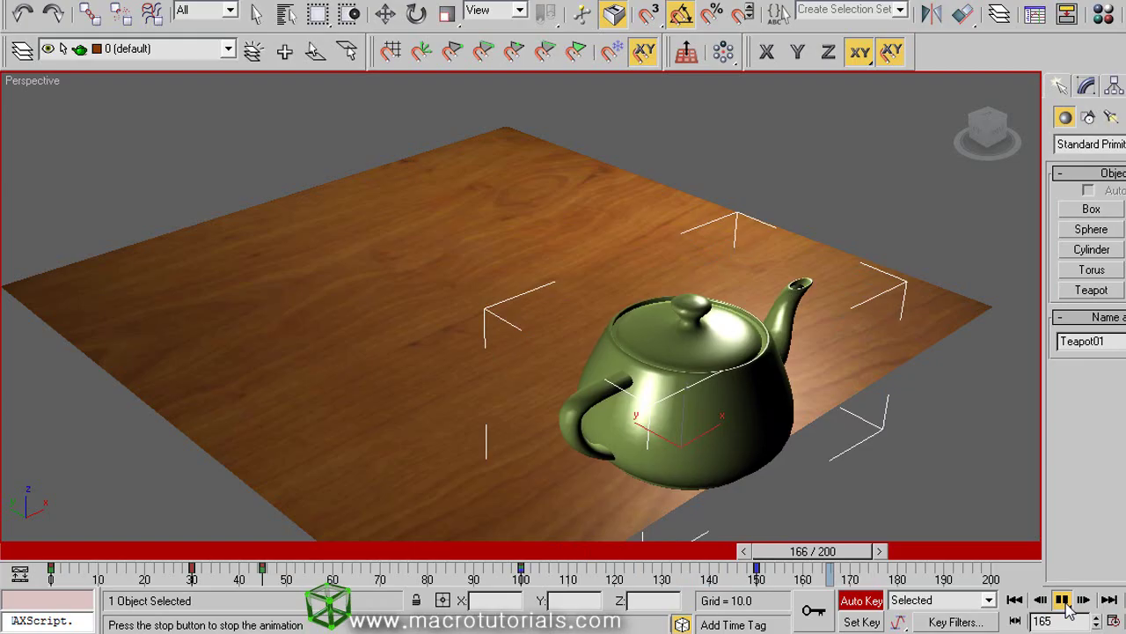
pyautogui.click(1062, 601)
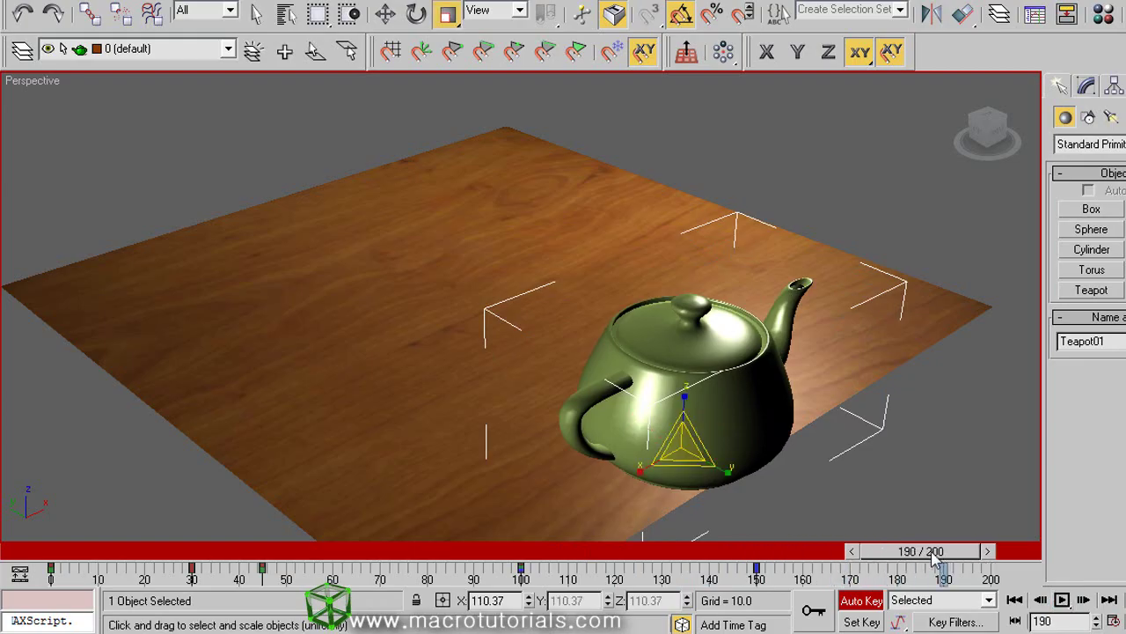
pyautogui.moveTo(936, 561); pyautogui.dragTo(970, 560)
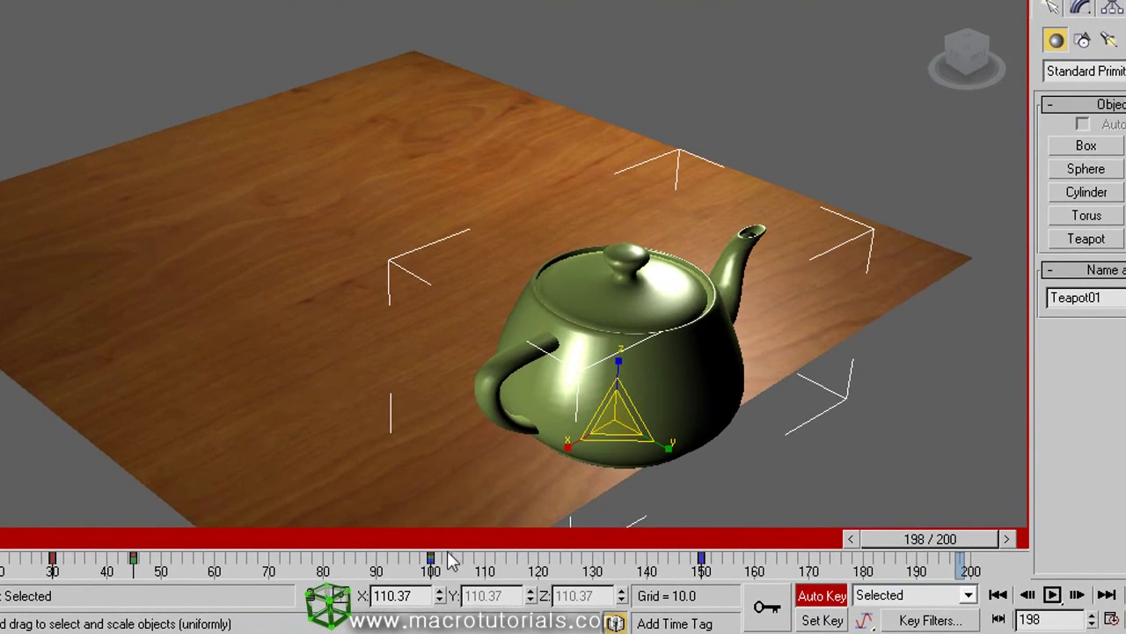
pyautogui.press('shift')
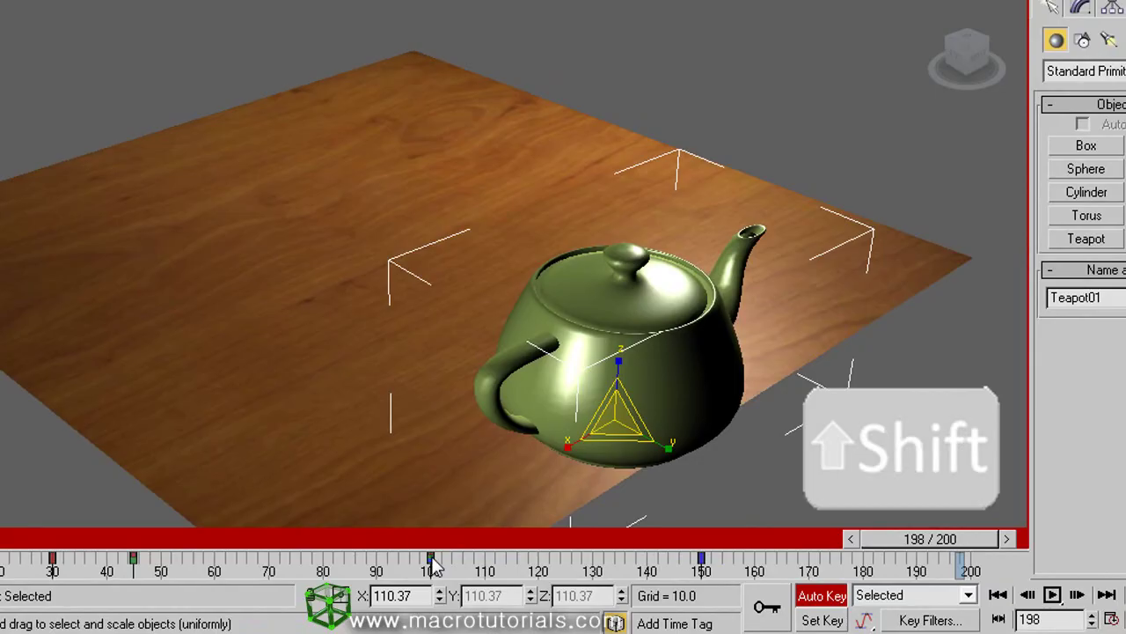
pyautogui.keyDown('shift'); pyautogui.moveTo(433, 563); pyautogui.dragTo(397, 538); pyautogui.keyUp('shift')
pyautogui.click(1052, 595)
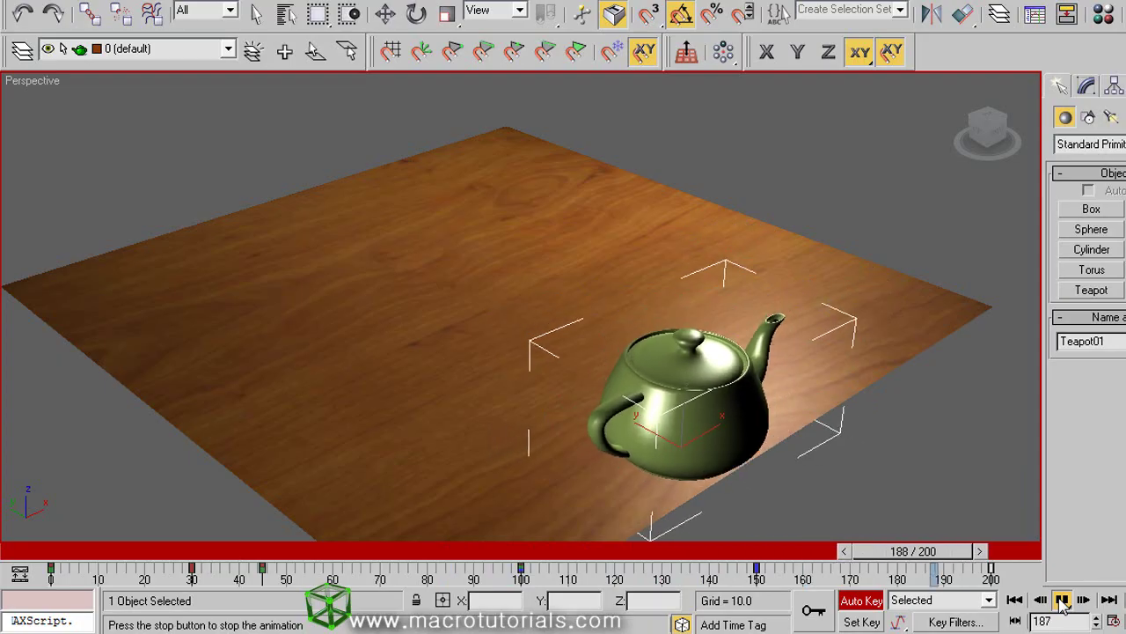
# Stop playback, turn off Auto Key and switch to uniform scaling
pyautogui.click(1062, 601)
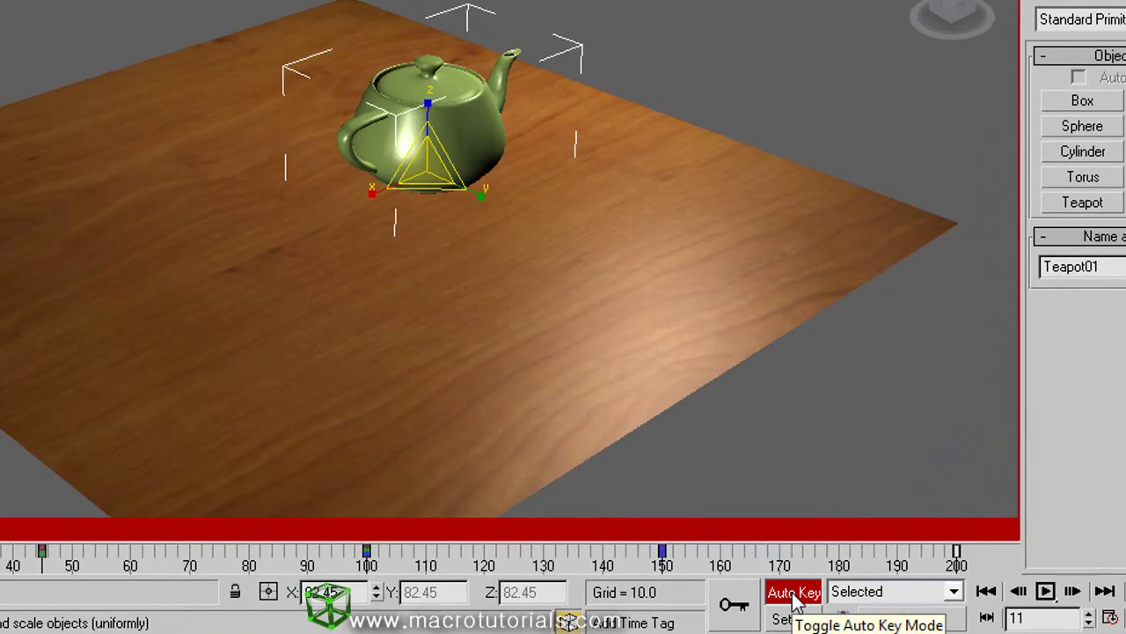
pyautogui.click(795, 597)
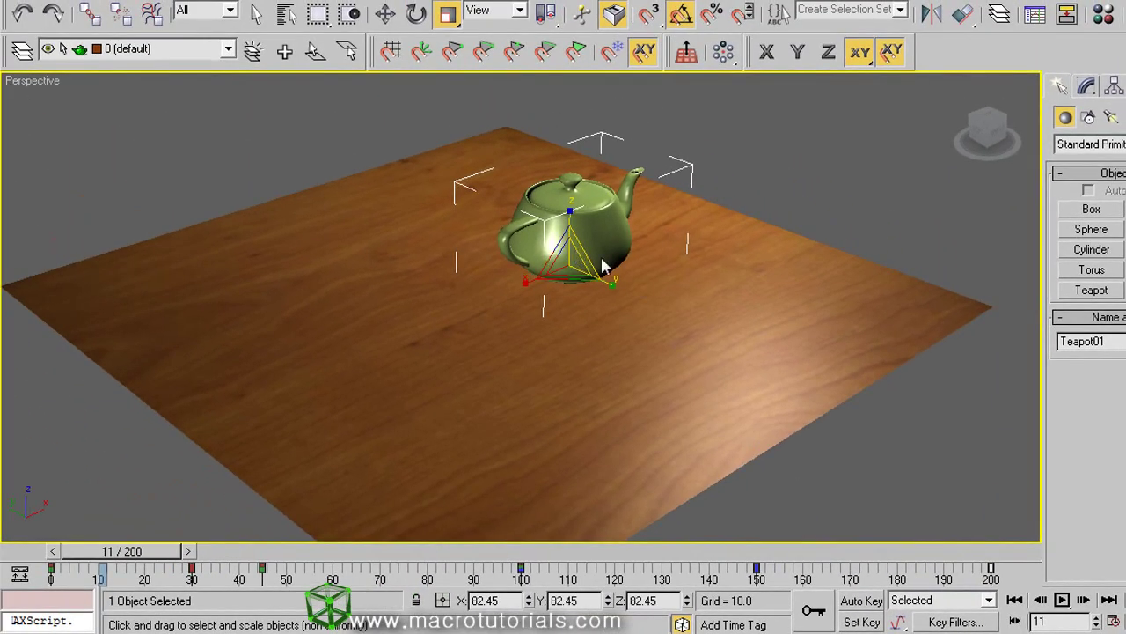
pyautogui.click(570, 240)
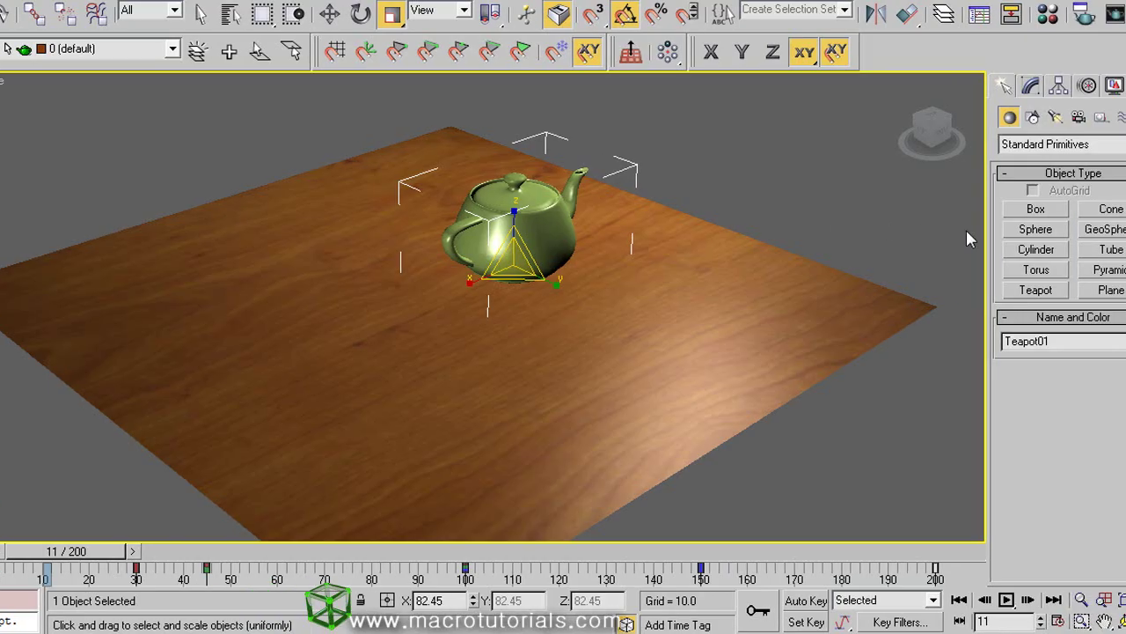
# Draw a new torus, Torus02, on the floor beside the teapot
pyautogui.click(1093, 269)
pyautogui.moveTo(658, 325); pyautogui.dragTo(714, 320)
pyautogui.click(664, 282)
# Choose Select and Rotate and turn on Set Key mode for keying the green torus
pyautogui.click(323, 13)
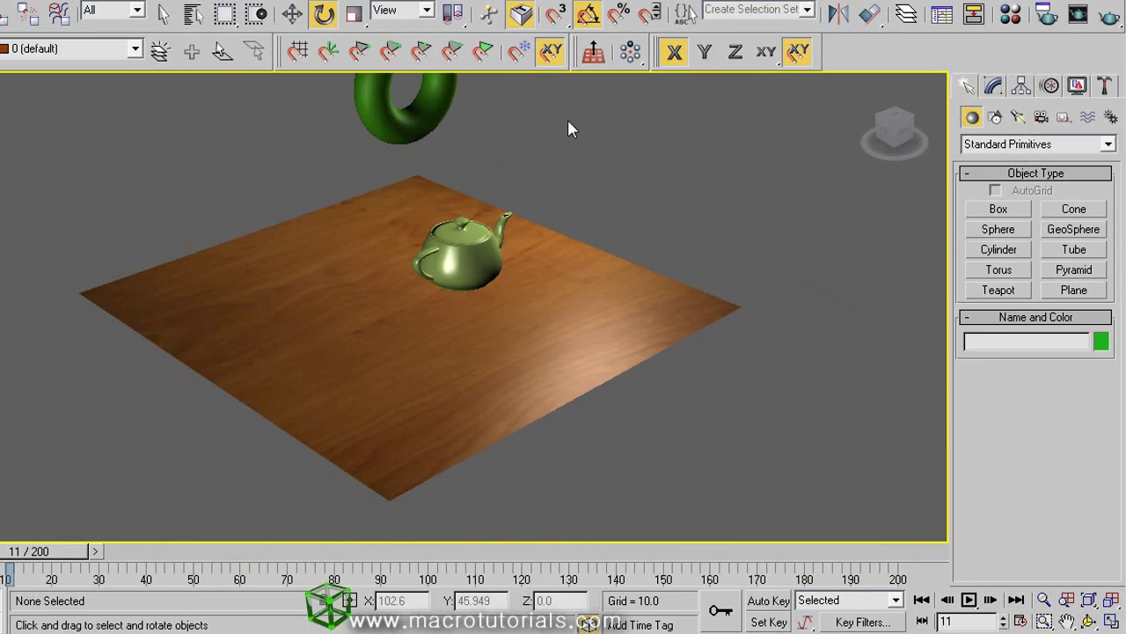
pyautogui.moveTo(551, 123); pyautogui.dragTo(550, 159, button='middle')
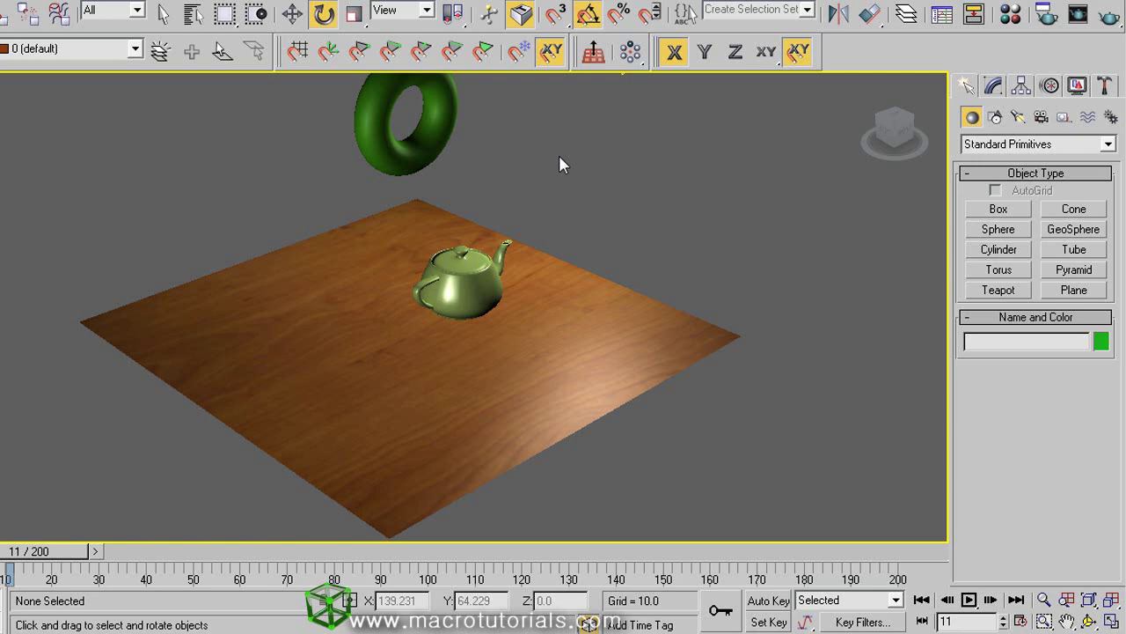
pyautogui.click(710, 621)
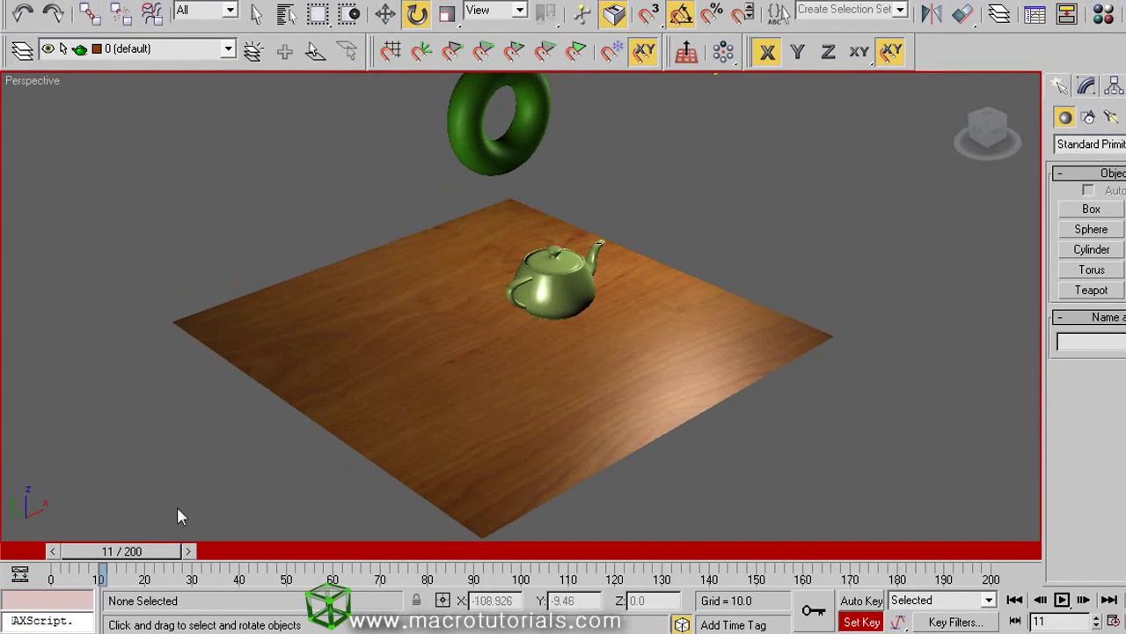
# At frame 15, select Torus01 and move it down along Z to about 63.5
pyautogui.moveTo(116, 551); pyautogui.dragTo(138, 553)
pyautogui.press('e')
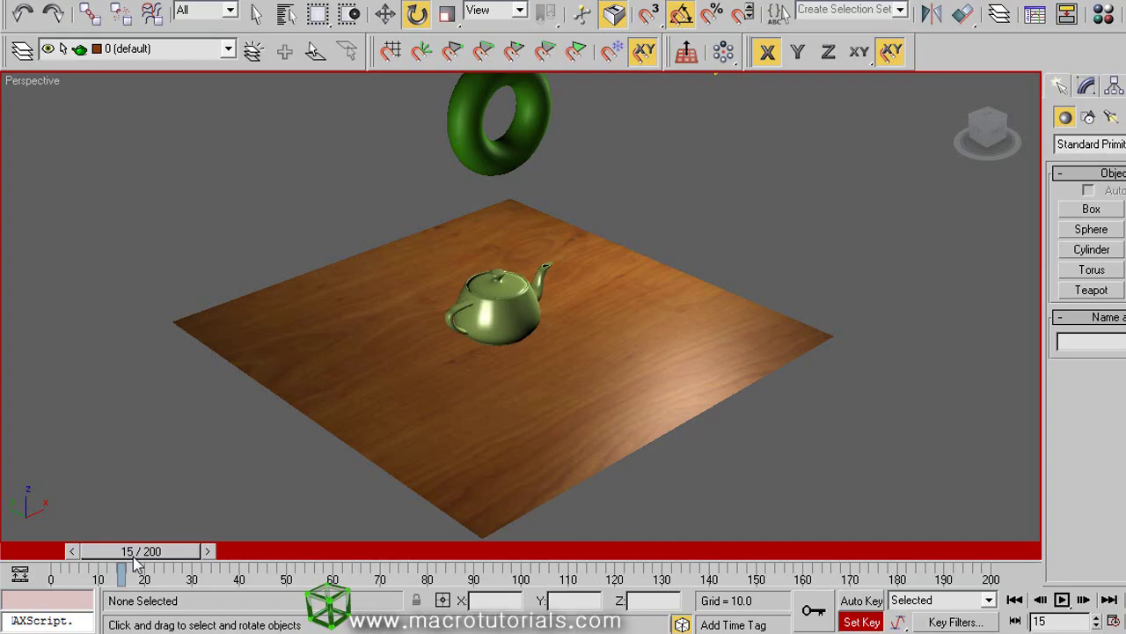
pyautogui.click(475, 116)
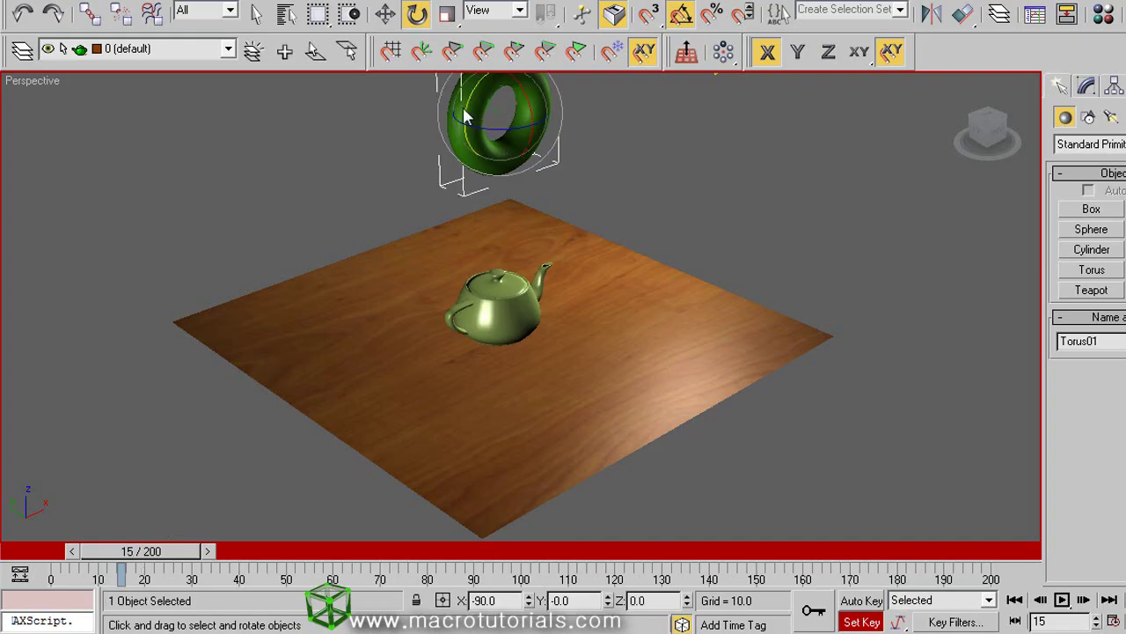
pyautogui.click(385, 13)
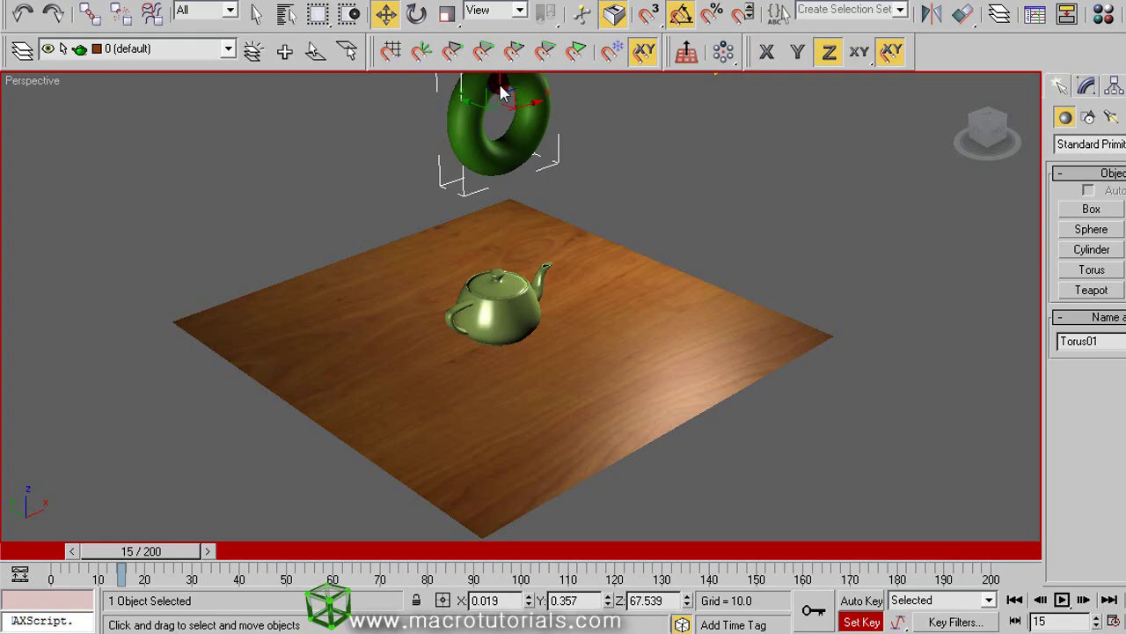
pyautogui.moveTo(502, 94); pyautogui.dragTo(495, 73)
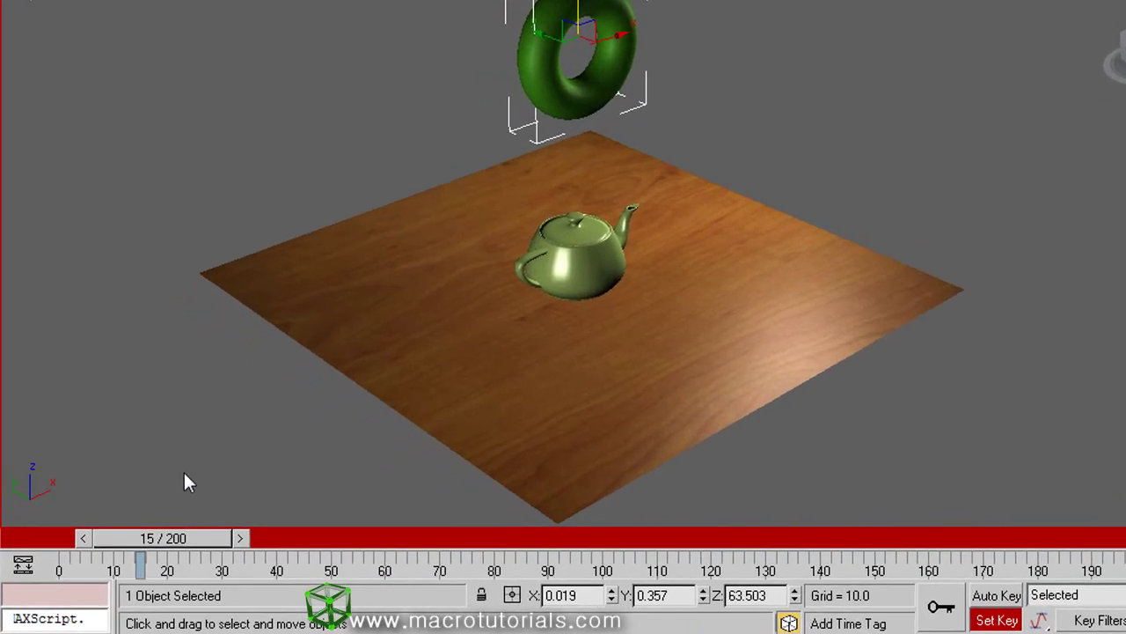